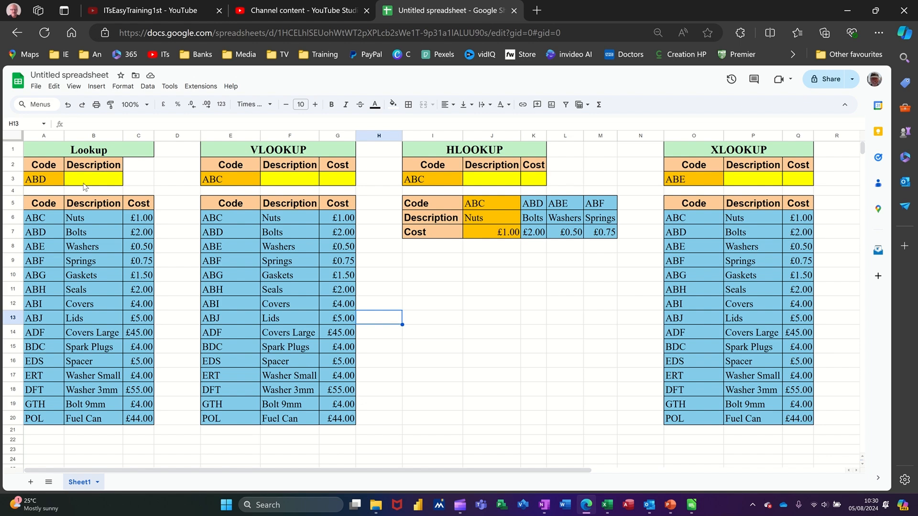
Step: Add a data validation rule to cell A3 using a drop-down from a range, with A6:A20 as the source
{"action": "left_click", "coordinate": [34, 184]}
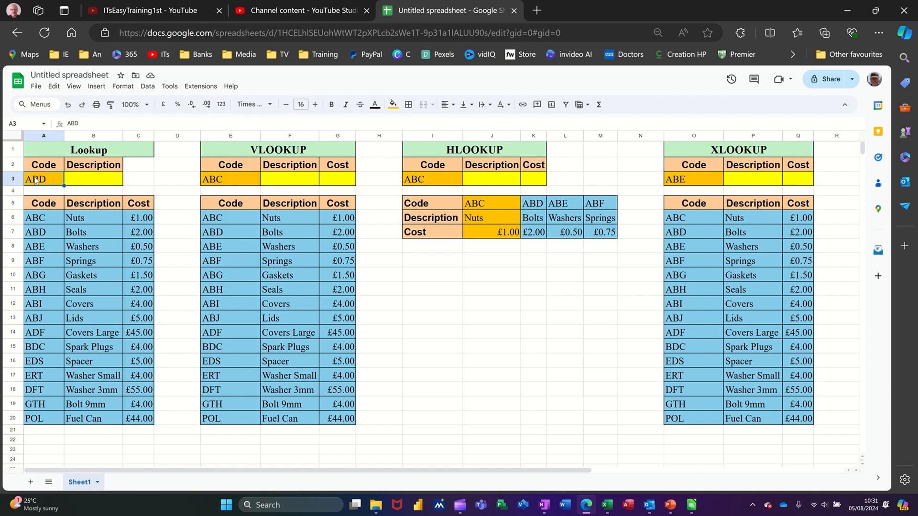
{"action": "left_click", "coordinate": [148, 86]}
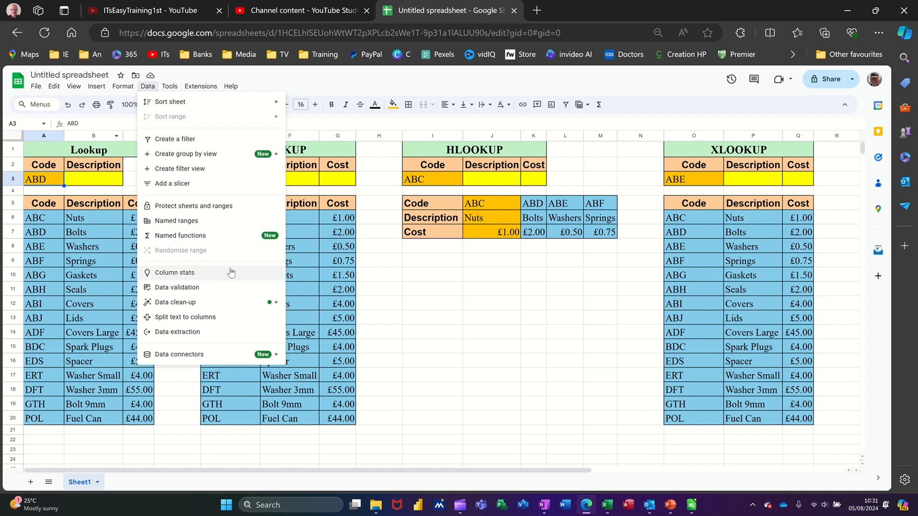
{"action": "left_click", "coordinate": [177, 287]}
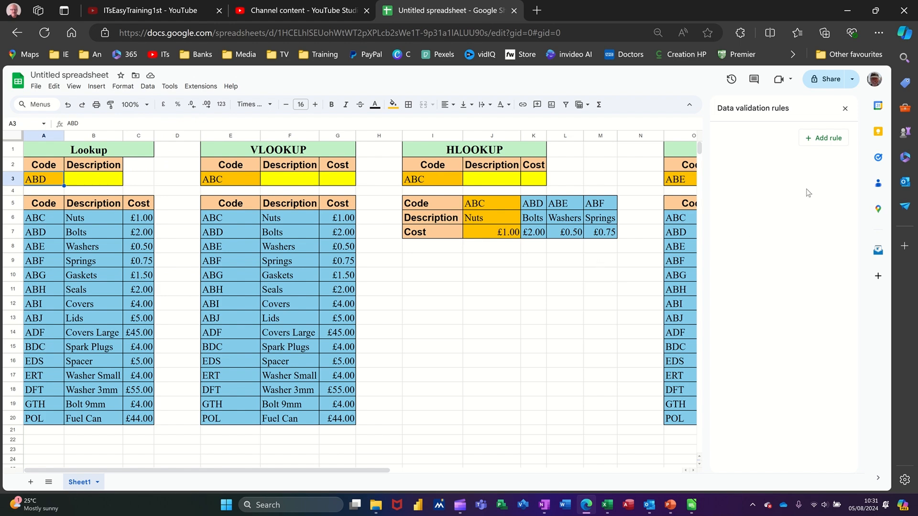
{"action": "left_click", "coordinate": [825, 139]}
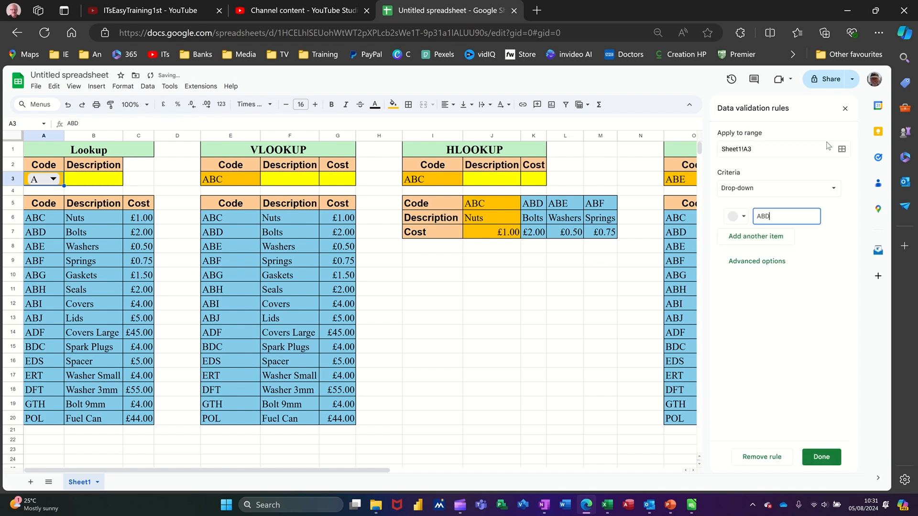
{"action": "left_click", "coordinate": [805, 193]}
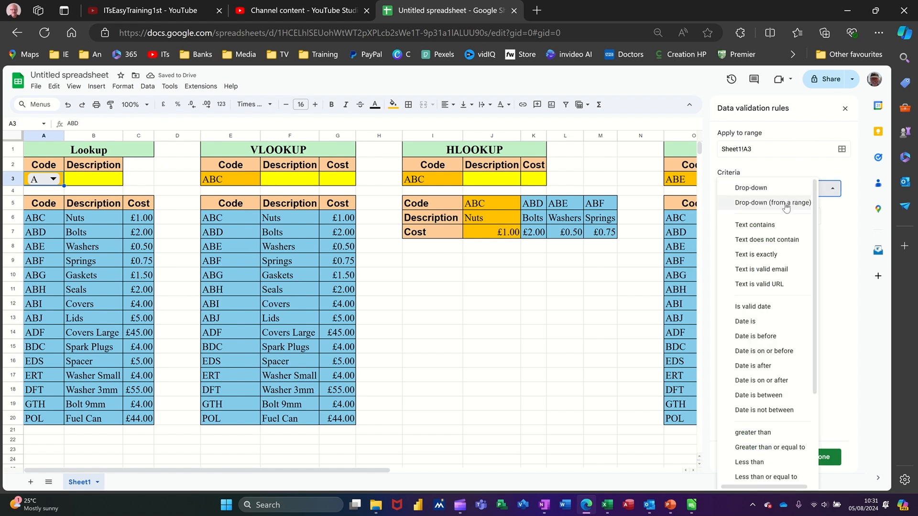
{"action": "left_click", "coordinate": [785, 203]}
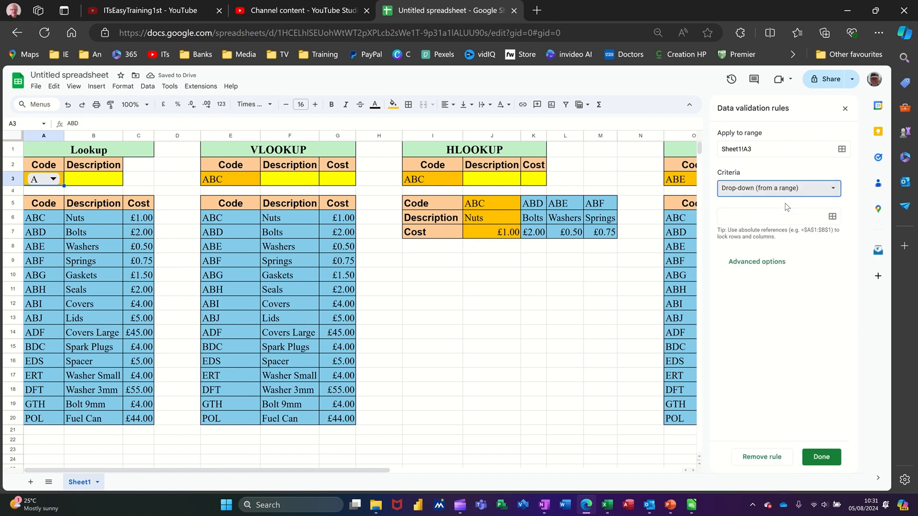
{"action": "left_click", "coordinate": [762, 216]}
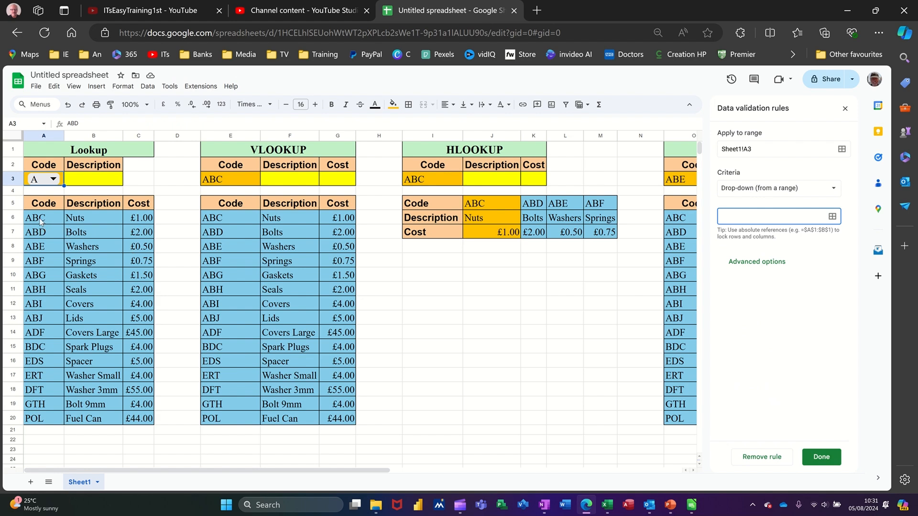
{"action": "left_click_drag", "start_coordinate": [42, 219], "coordinate": [36, 261]}
{"action": "left_click_drag", "start_coordinate": [34, 298], "coordinate": [41, 419]}
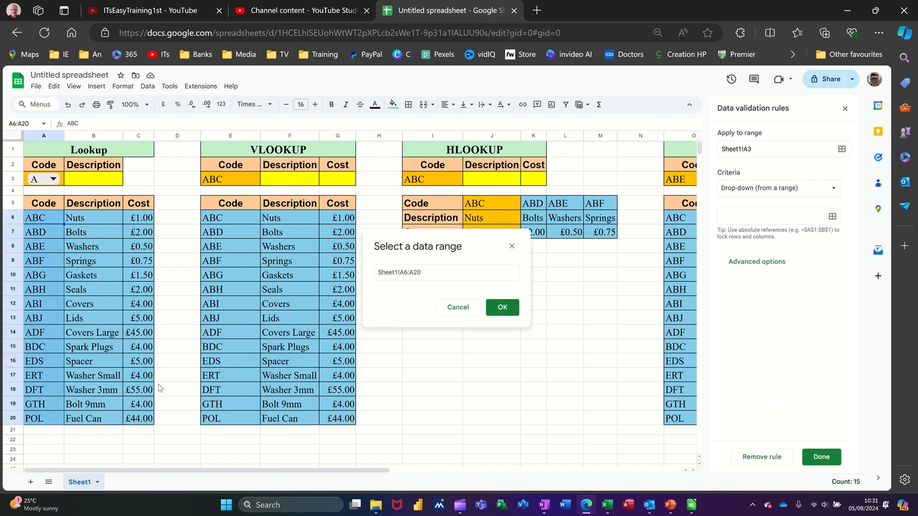
{"action": "left_click", "coordinate": [499, 309]}
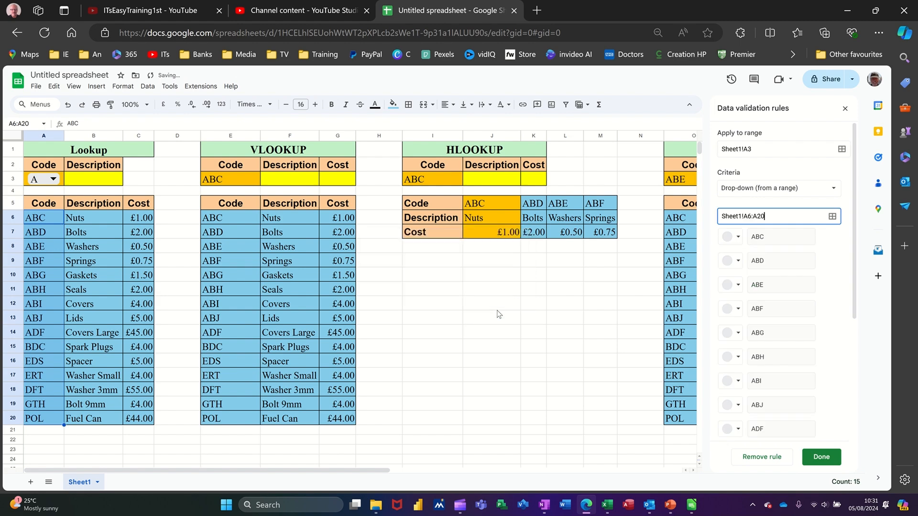
{"action": "left_click", "coordinate": [820, 459]}
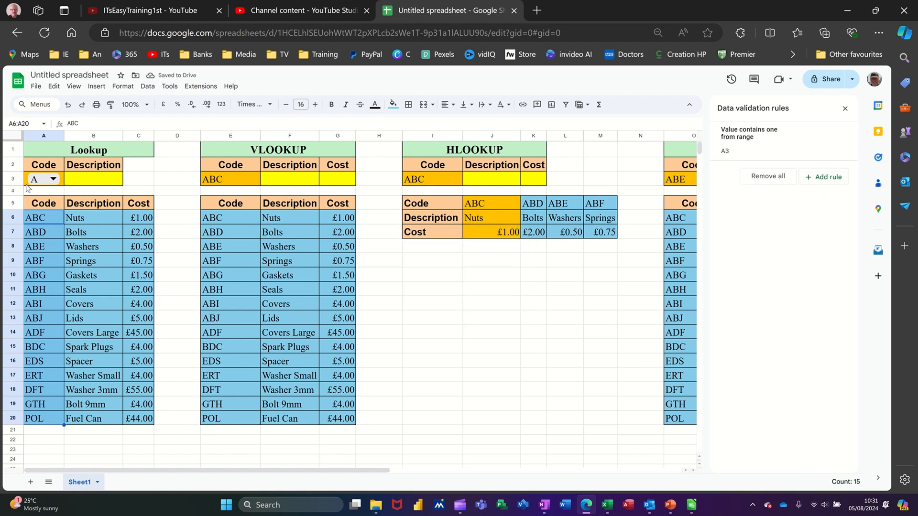
Step: Choose ABD from the code drop-down in A3 and widen column A so the full code fits
{"action": "left_click", "coordinate": [55, 179]}
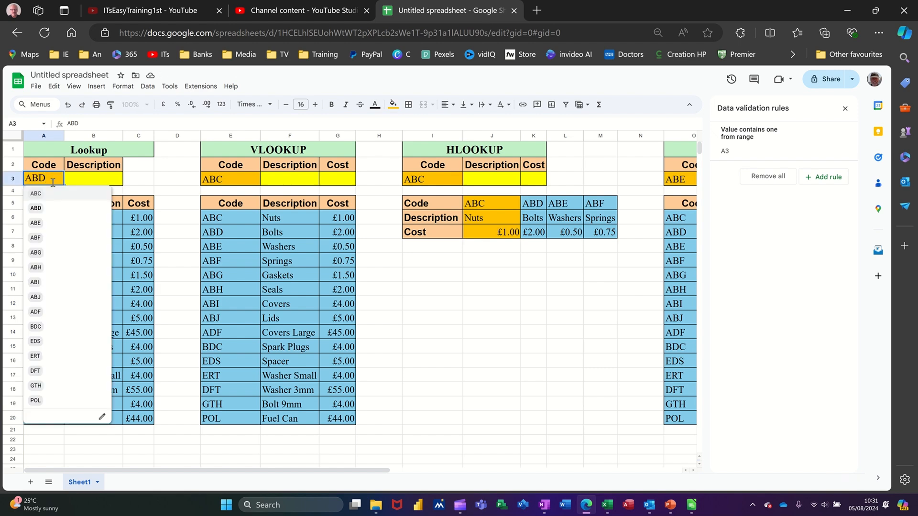
{"action": "left_click", "coordinate": [39, 212]}
{"action": "left_click", "coordinate": [95, 184]}
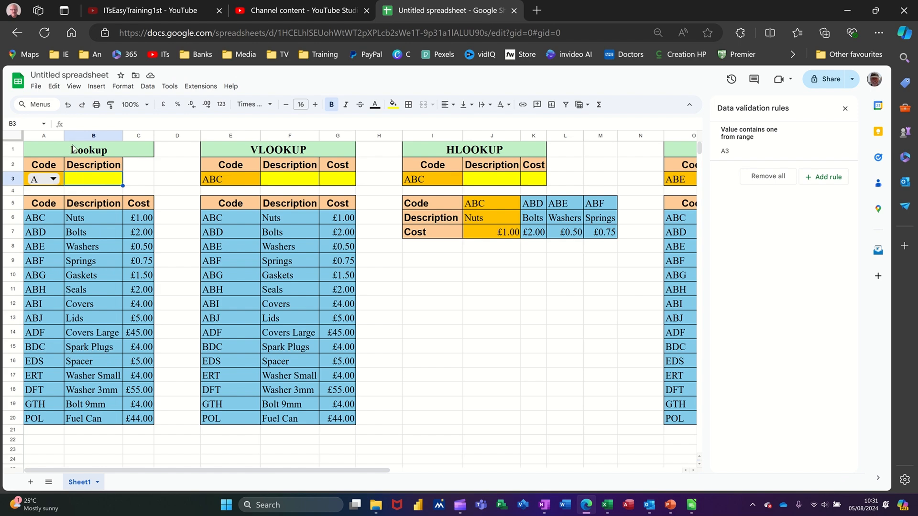
{"action": "left_click_drag", "start_coordinate": [66, 137], "coordinate": [87, 137]}
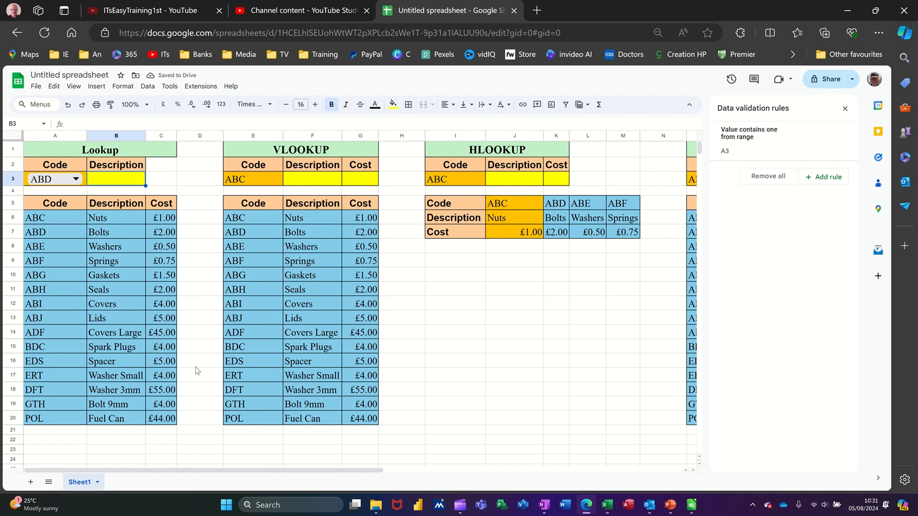
Step: Enter =LOOKUP(A3,A6:A20,B6:B20) in cell B3 to return the description for the chosen code
{"action": "type", "text": "=LOO"}
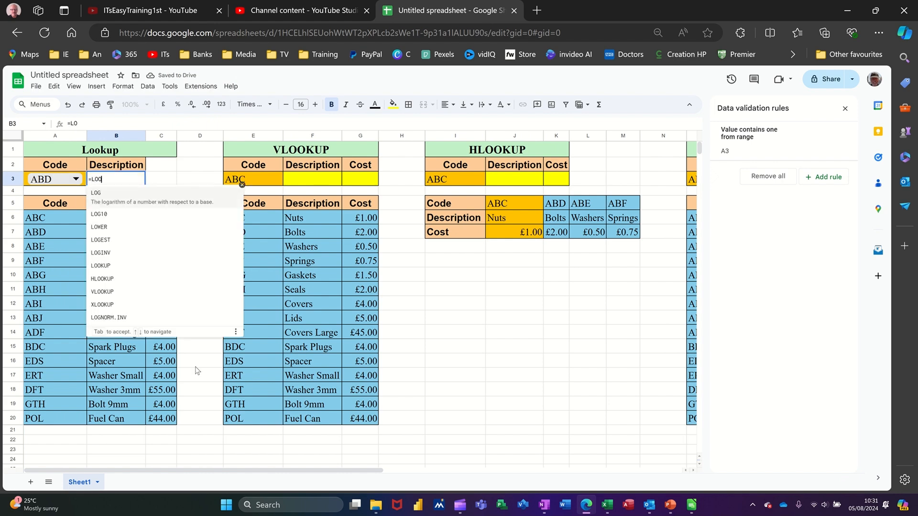
{"action": "type", "text": "KUP"}
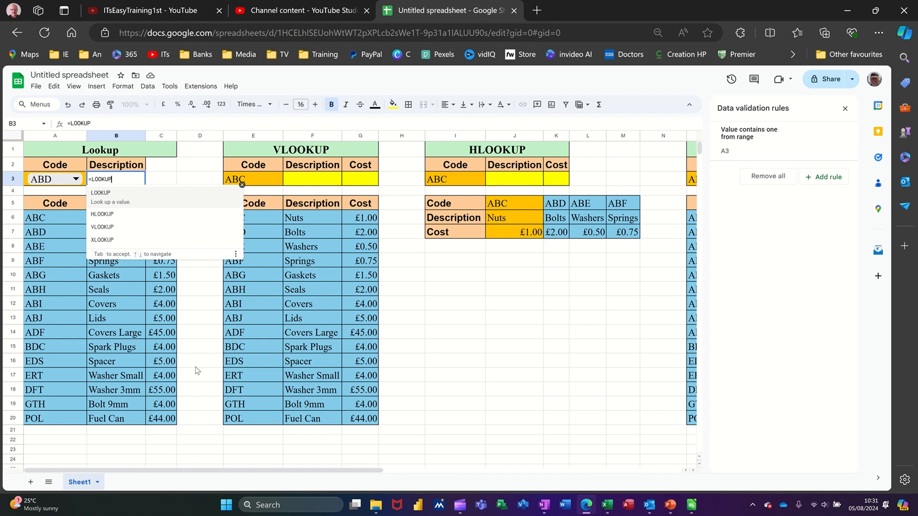
{"action": "type", "text": "("}
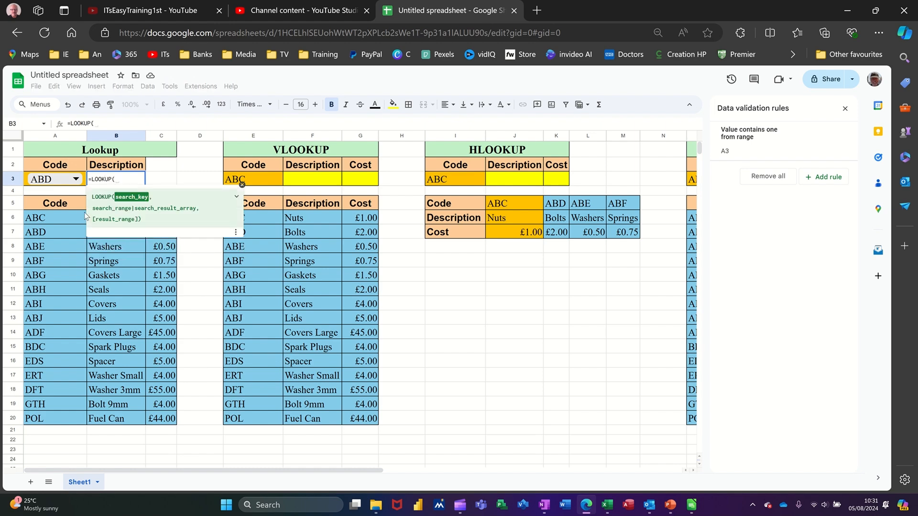
{"action": "left_click", "coordinate": [55, 183]}
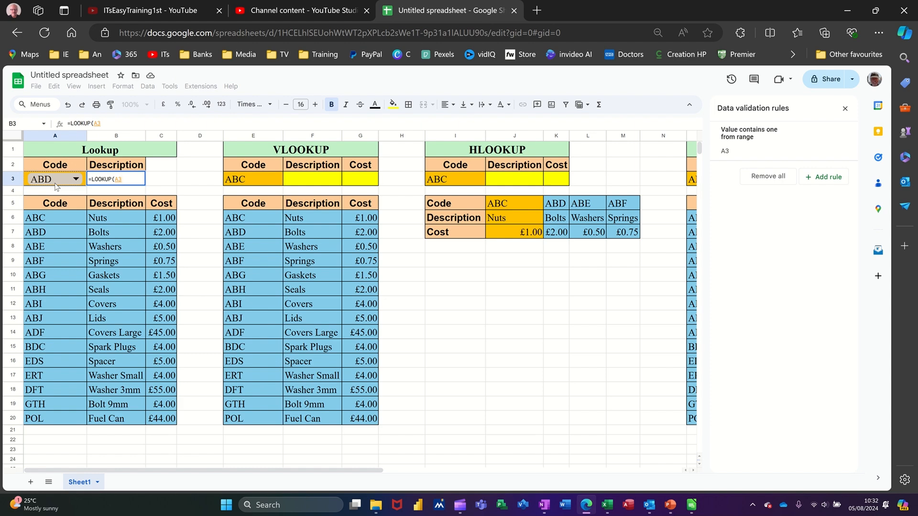
{"action": "type", "text": ","}
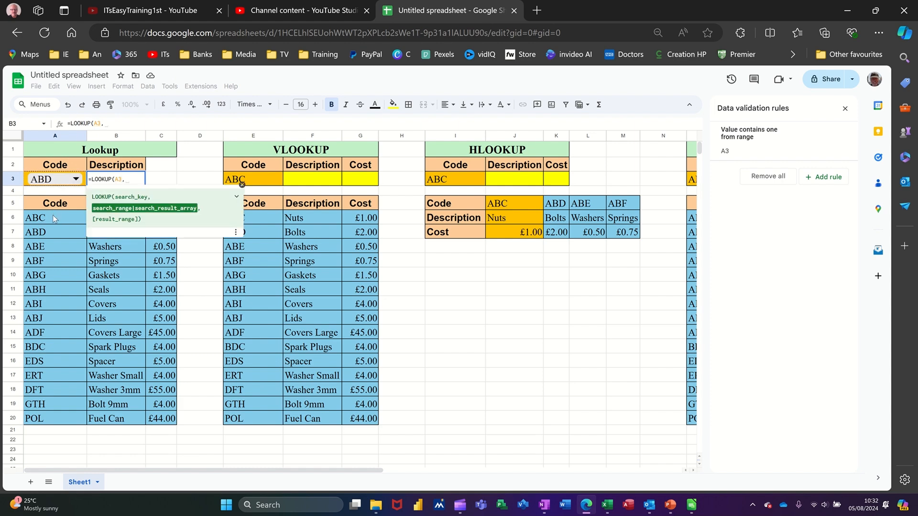
{"action": "left_click_drag", "start_coordinate": [52, 215], "coordinate": [56, 420]}
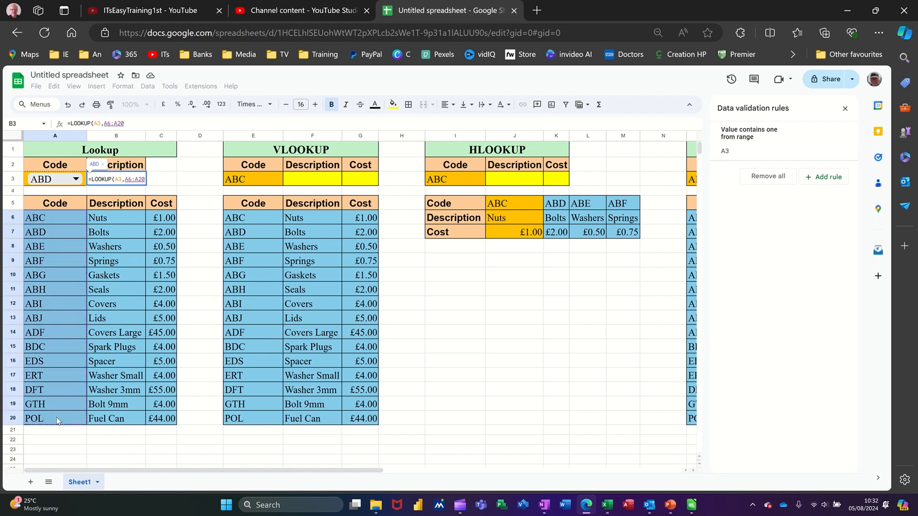
{"action": "type", "text": ","}
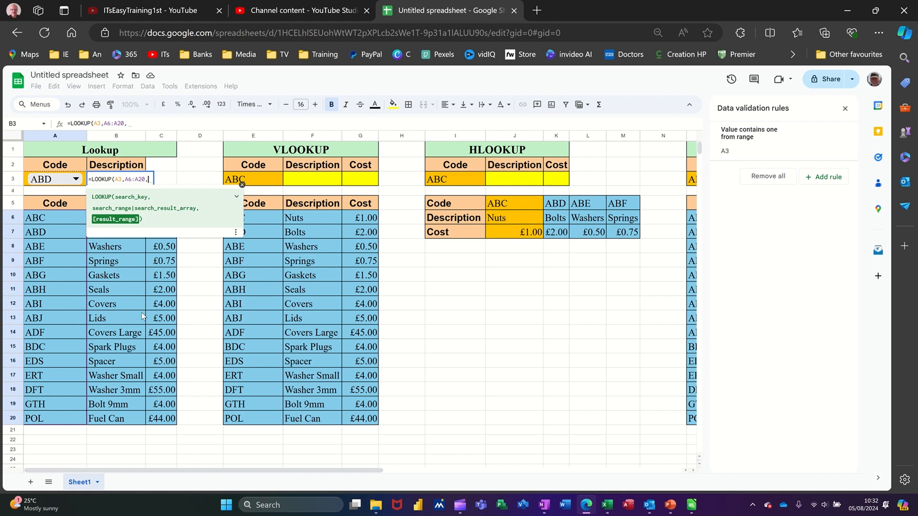
{"action": "scroll", "coordinate": [155, 295], "scroll_direction": "down", "scroll_amount": 1}
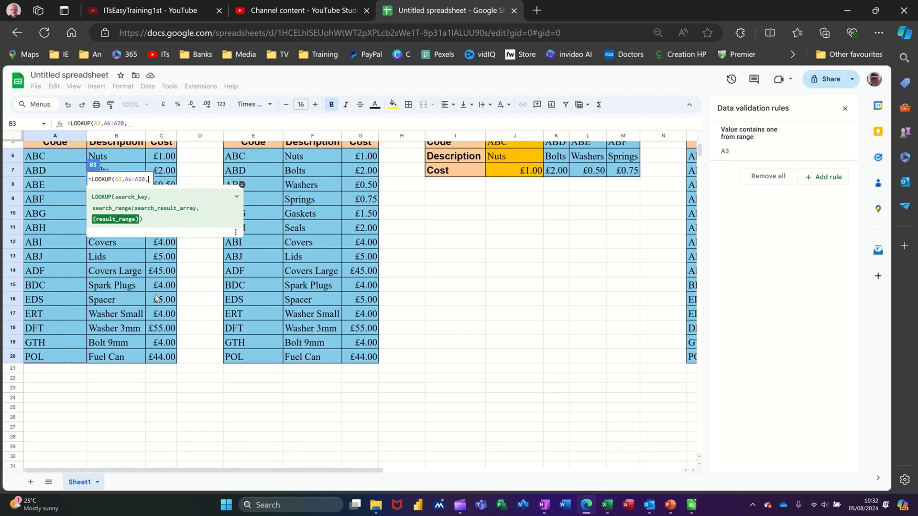
{"action": "left_click_drag", "start_coordinate": [124, 155], "coordinate": [122, 351]}
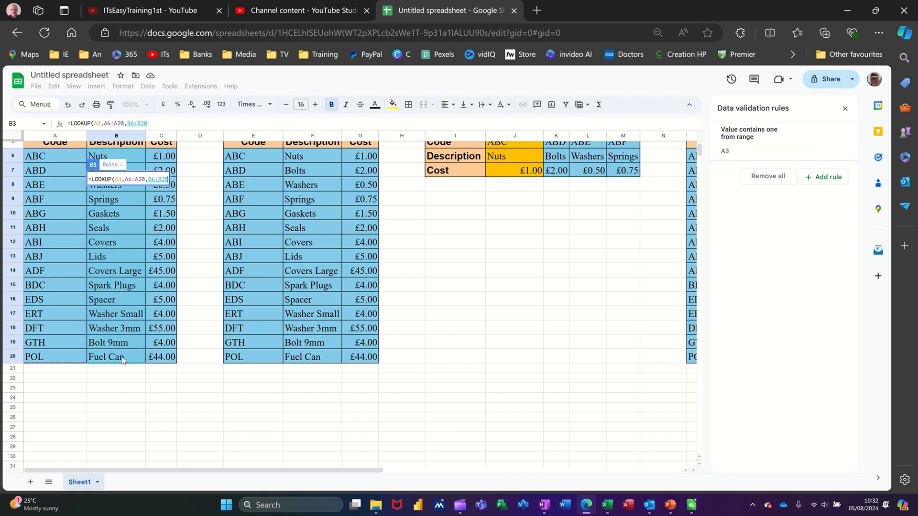
{"action": "scroll", "coordinate": [206, 325], "scroll_direction": "up", "scroll_amount": 1}
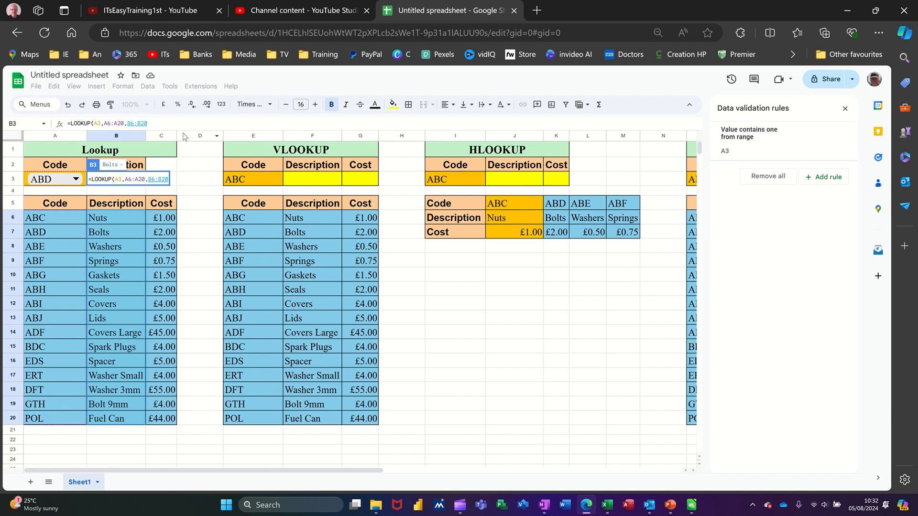
{"action": "key", "text": "Return"}
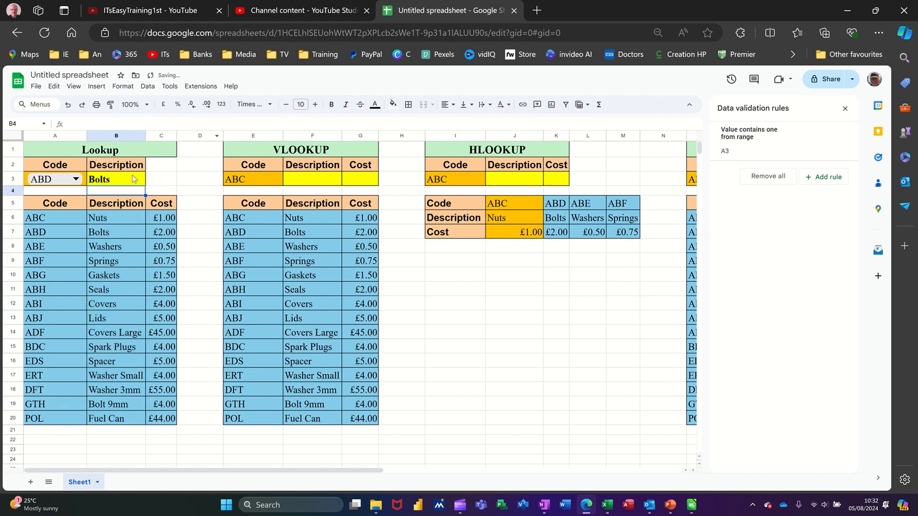
Step: Test the LOOKUP formula by switching the code in A3 to ABC
{"action": "left_click", "coordinate": [123, 181]}
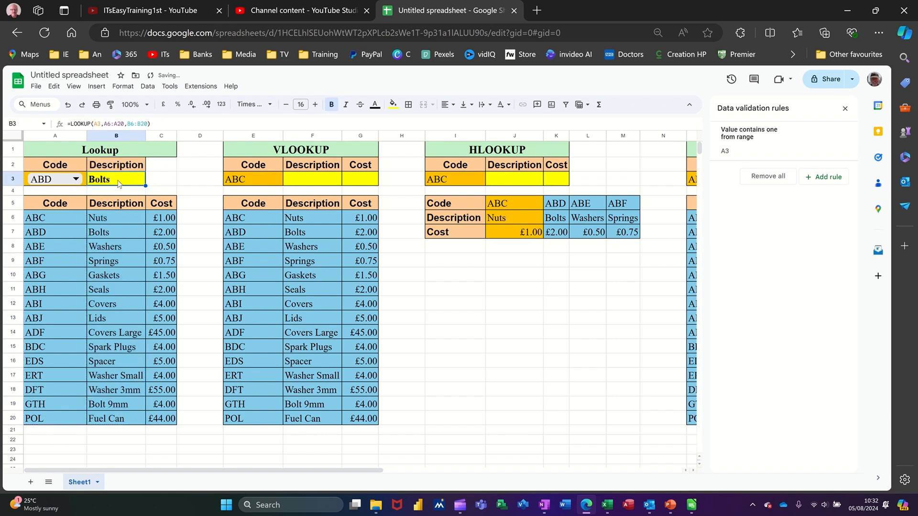
{"action": "left_click", "coordinate": [76, 178]}
{"action": "left_click", "coordinate": [48, 198]}
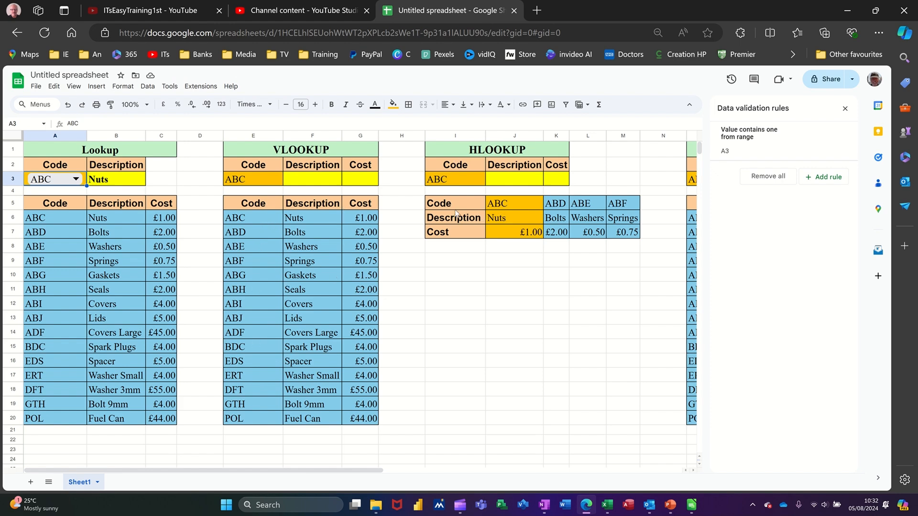
Step: Add a drop-down from the range E6:E20 to the VLOOKUP code cell E3 and choose ABE from it
{"action": "left_click", "coordinate": [262, 184]}
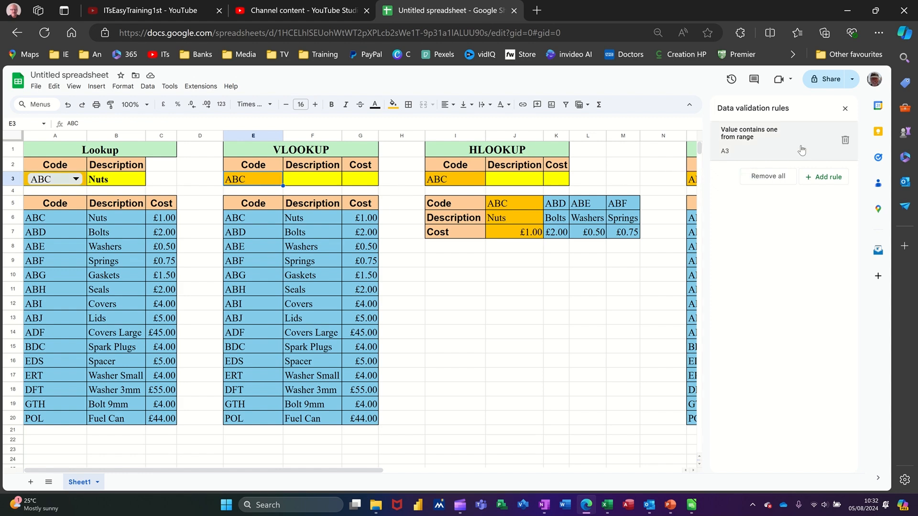
{"action": "left_click", "coordinate": [824, 184]}
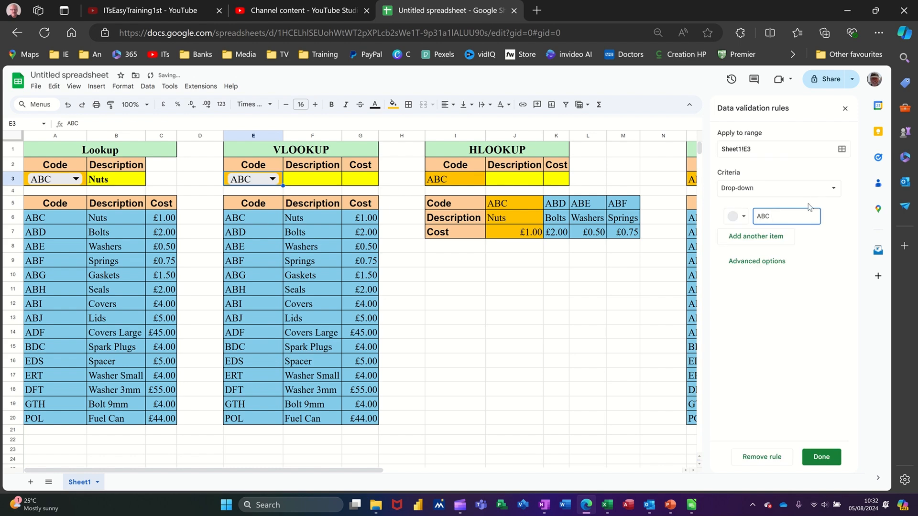
{"action": "left_click", "coordinate": [766, 193]}
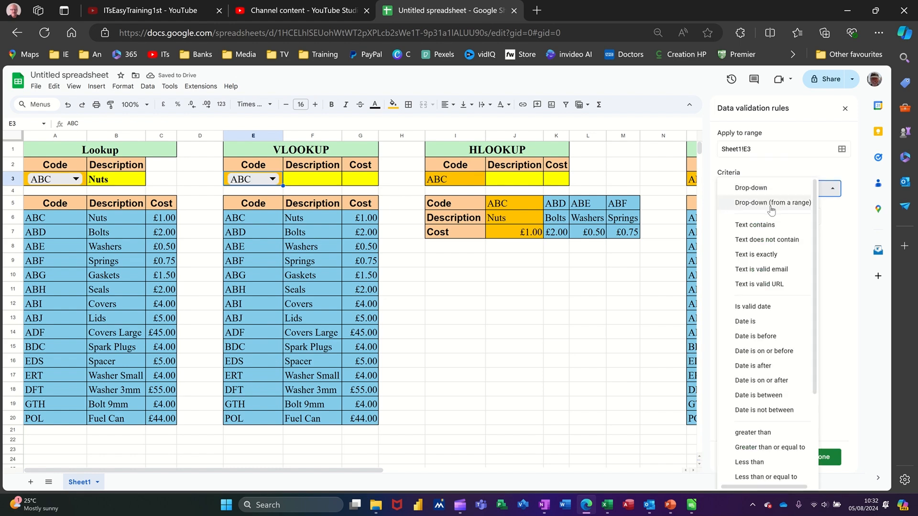
{"action": "left_click", "coordinate": [767, 203]}
{"action": "left_click_drag", "start_coordinate": [259, 216], "coordinate": [240, 419]}
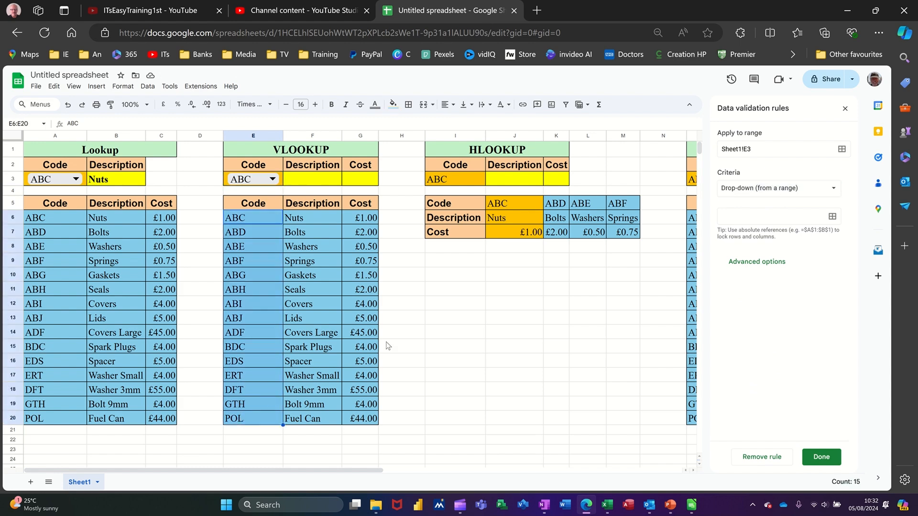
{"action": "left_click", "coordinate": [742, 216]}
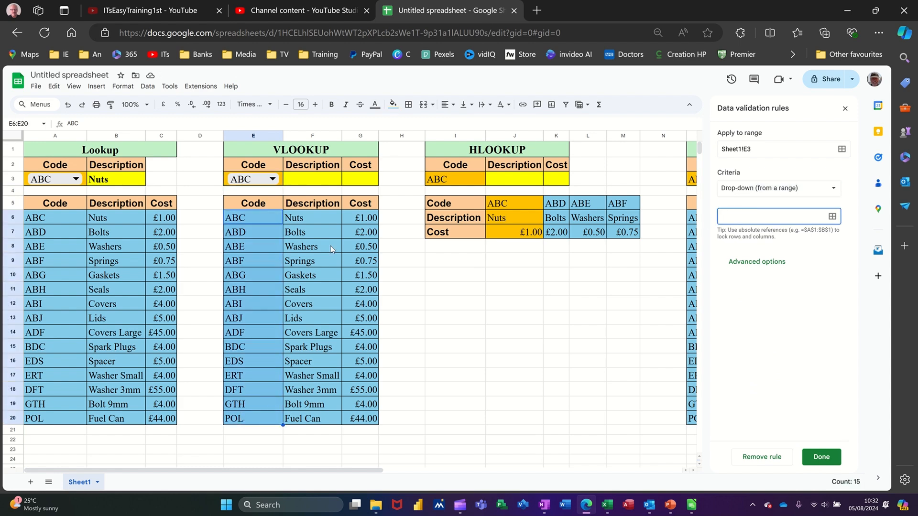
{"action": "left_click_drag", "start_coordinate": [259, 221], "coordinate": [251, 415]}
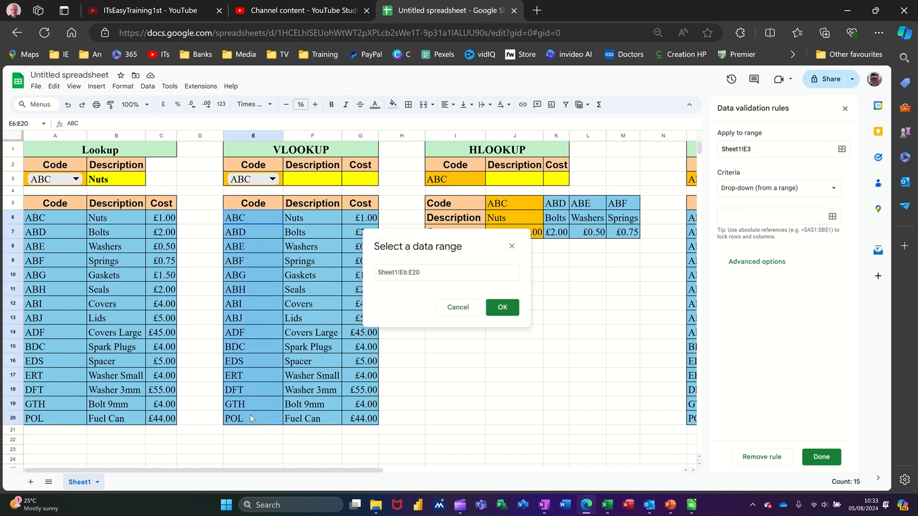
{"action": "left_click", "coordinate": [502, 307]}
{"action": "left_click", "coordinate": [817, 457]}
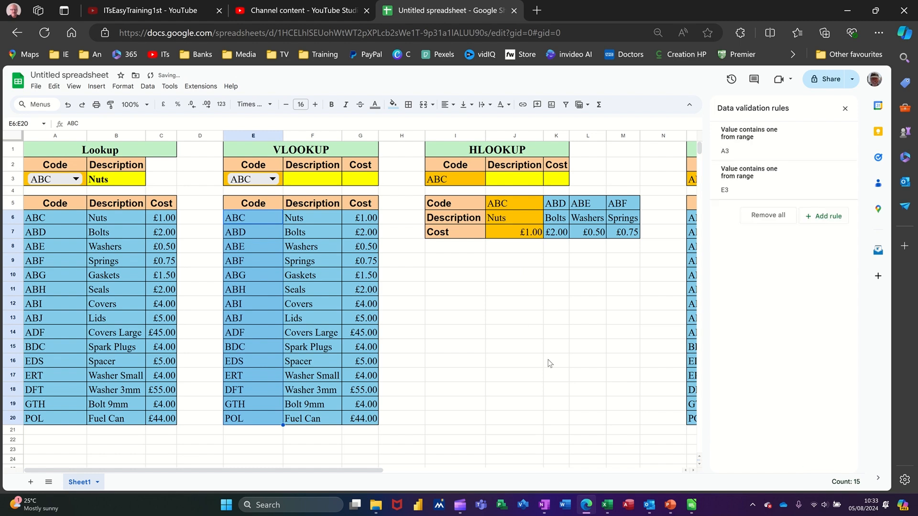
{"action": "double_click", "coordinate": [253, 179]}
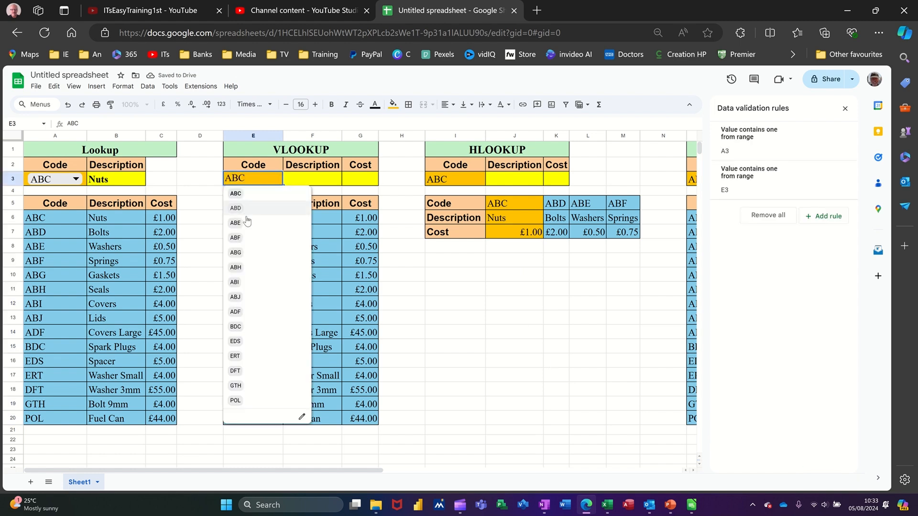
{"action": "left_click", "coordinate": [245, 224]}
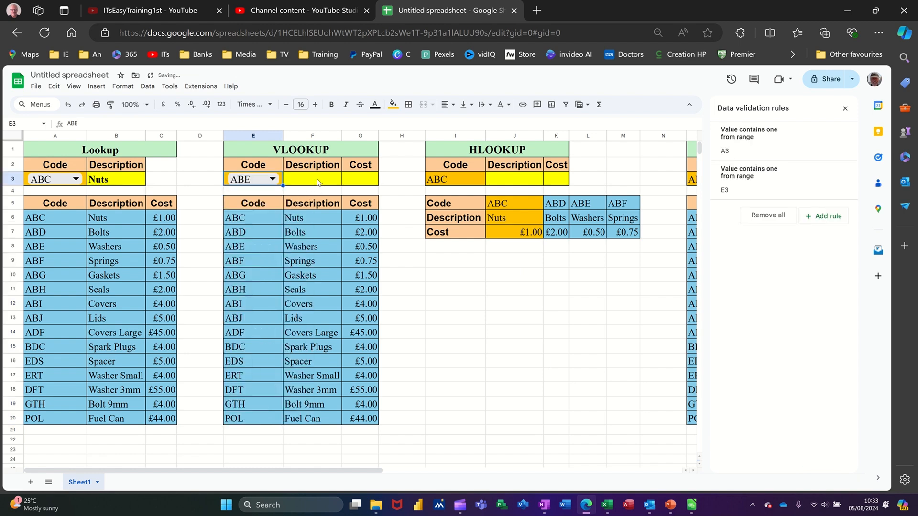
Step: Enter =VLOOKUP(E3,E6:G20,2,0) in cell F3 to return the description for the chosen code
{"action": "left_click", "coordinate": [319, 182]}
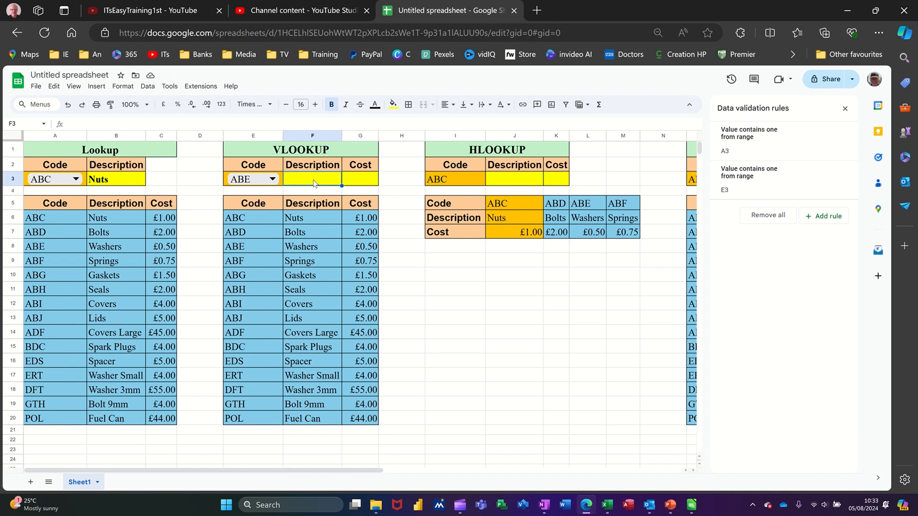
{"action": "type", "text": "=VLOOKU"}
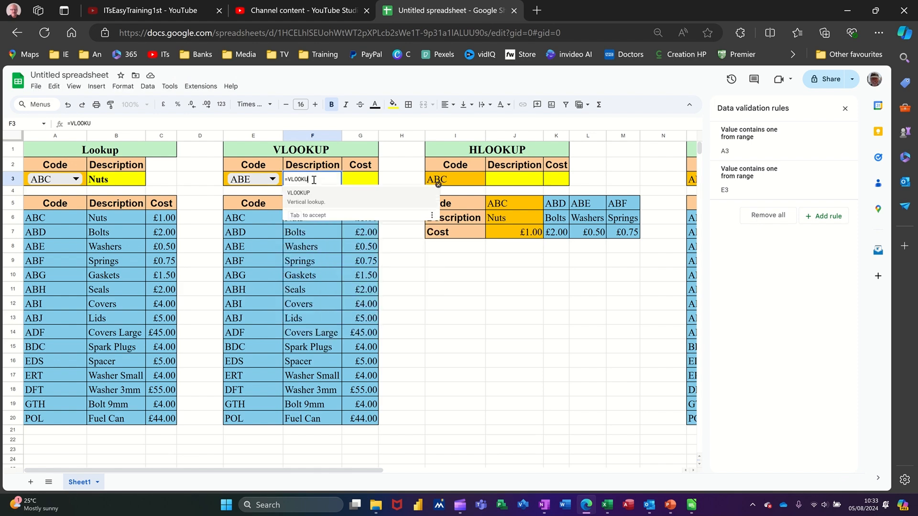
{"action": "type", "text": "P("}
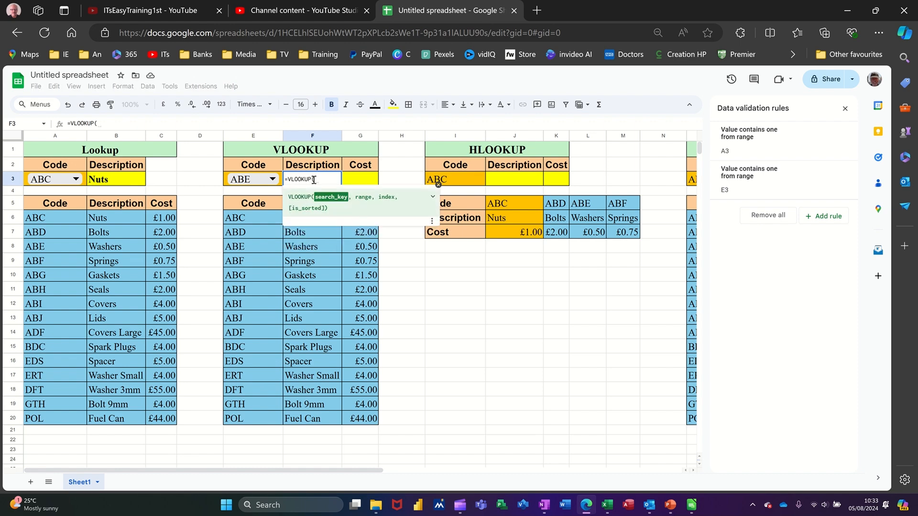
{"action": "left_click", "coordinate": [269, 182]}
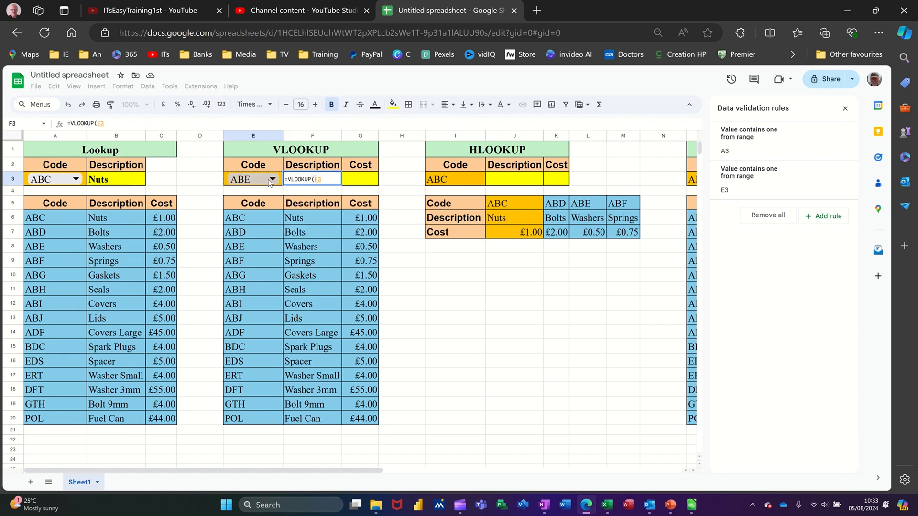
{"action": "type", "text": ","}
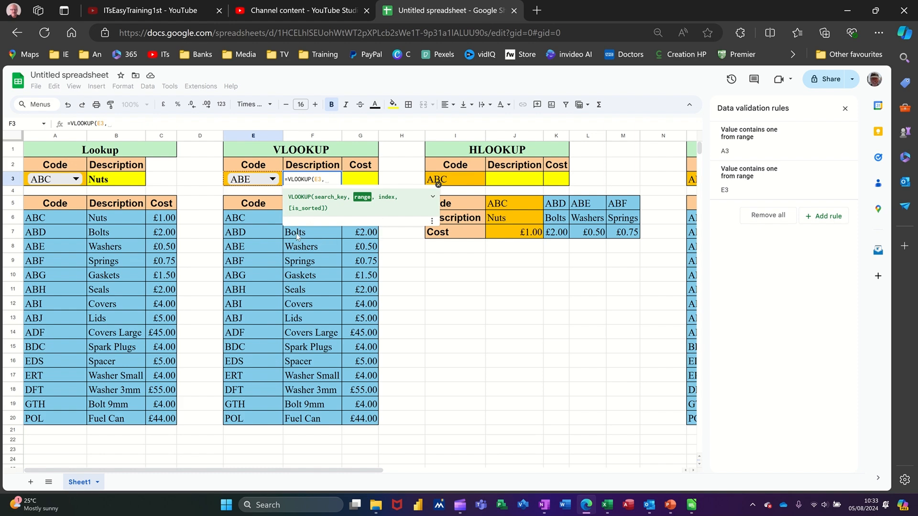
{"action": "scroll", "coordinate": [324, 257], "scroll_direction": "down", "scroll_amount": 3}
{"action": "scroll", "coordinate": [324, 257], "scroll_direction": "up", "scroll_amount": 2}
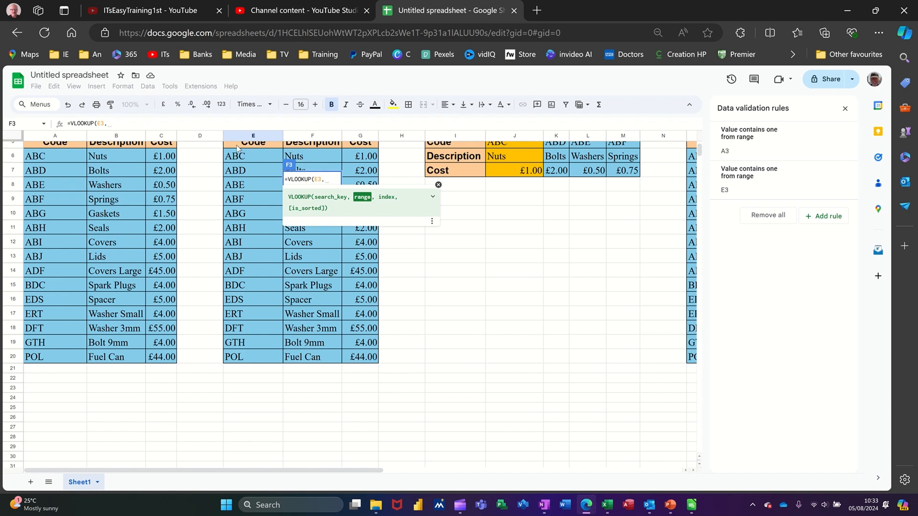
{"action": "left_click_drag", "start_coordinate": [237, 157], "coordinate": [364, 358]}
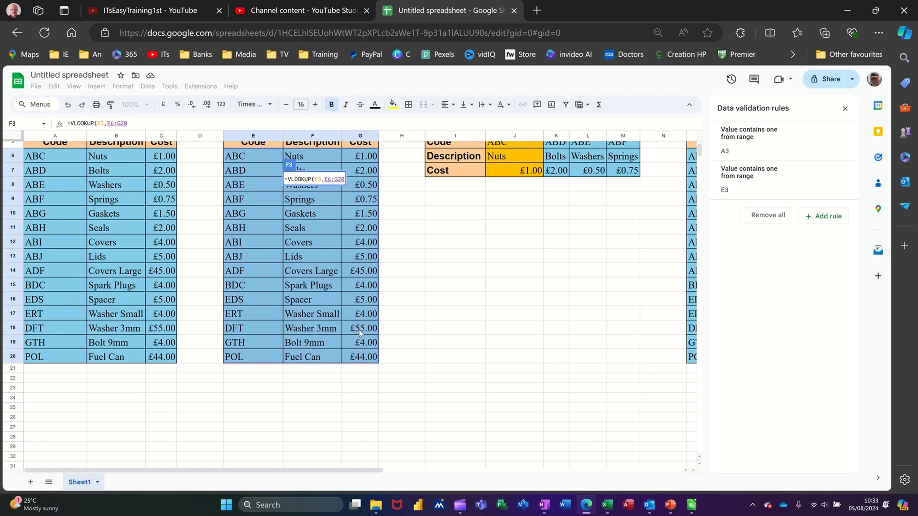
{"action": "type", "text": ","}
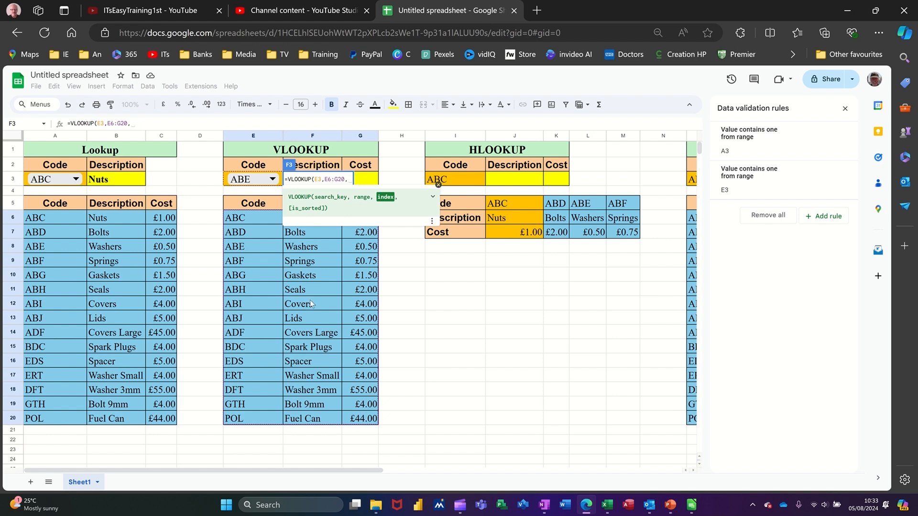
{"action": "type", "text": "2,"}
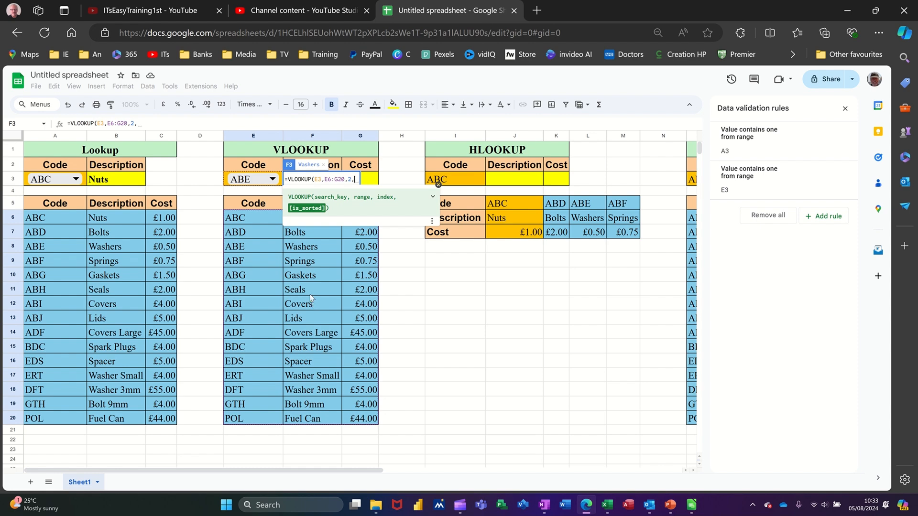
{"action": "type", "text": "0"}
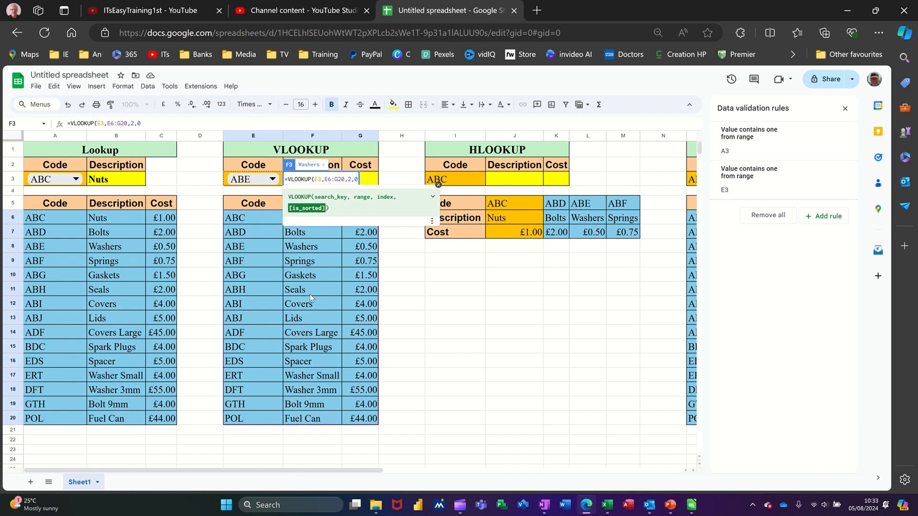
{"action": "type", "text": ")"}
{"action": "key", "text": "Return"}
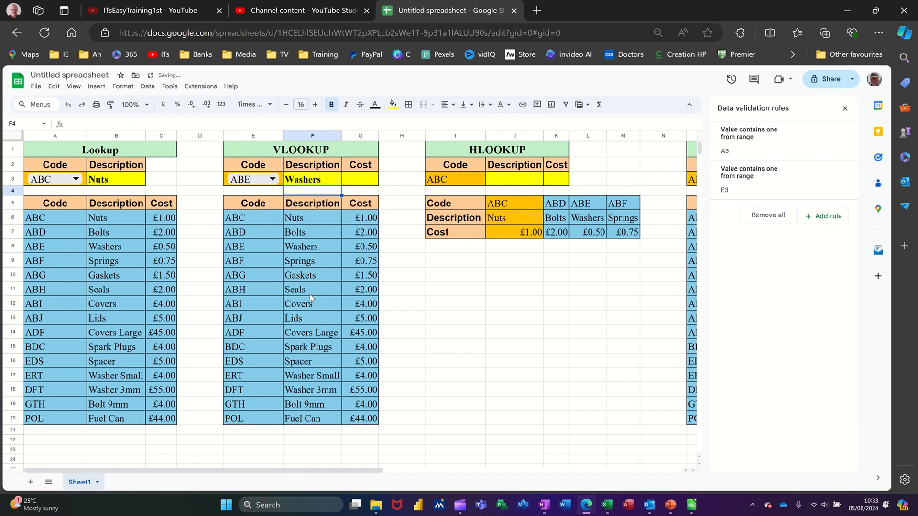
{"action": "left_click", "coordinate": [315, 180]}
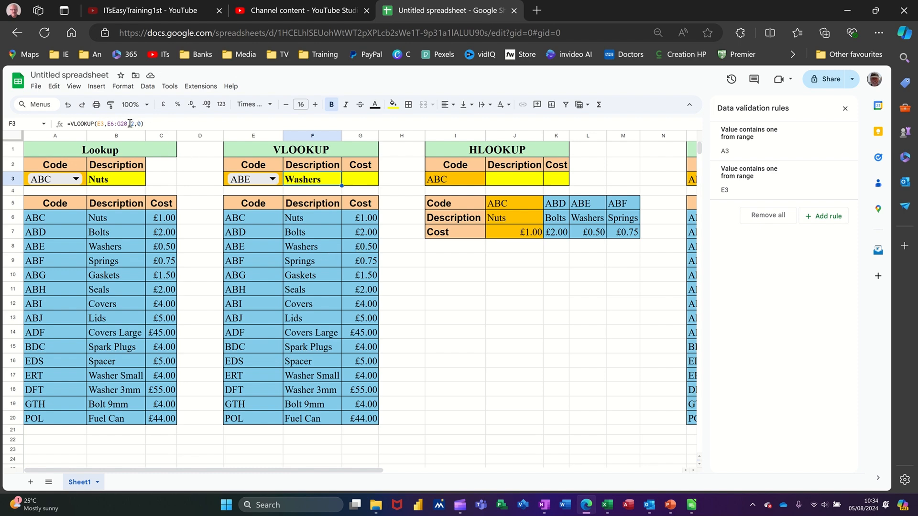
Step: Try to enter a lookup formula in G3 that returns the cost from the third column of E6:G20 for code E3
{"action": "left_click", "coordinate": [351, 182]}
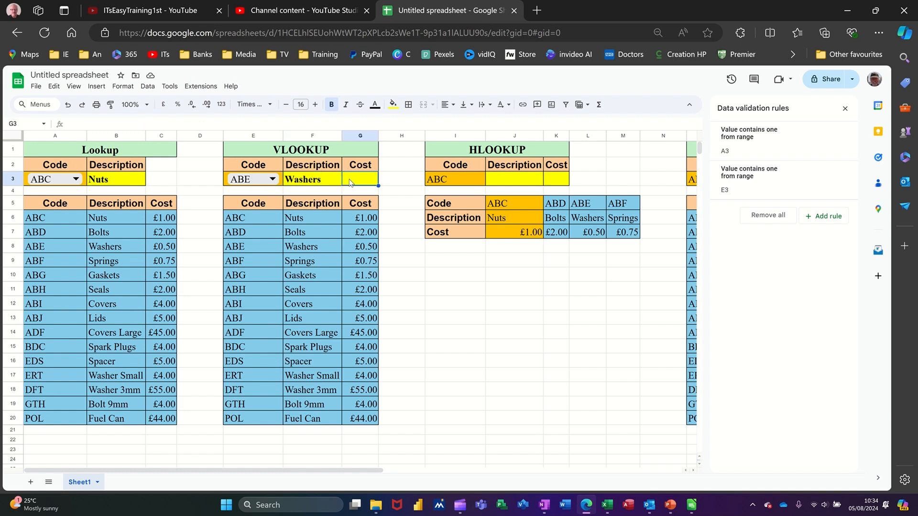
{"action": "type", "text": "=V;O"}
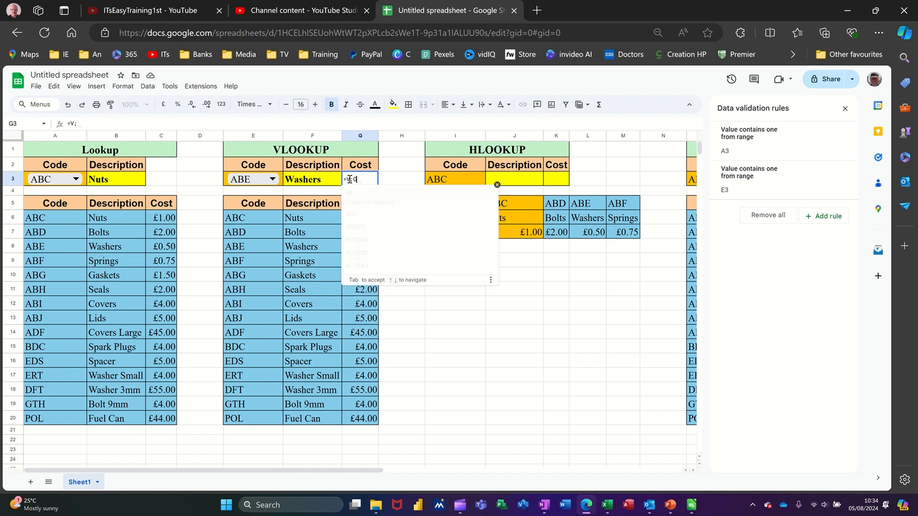
{"action": "type", "text": "OKUP("}
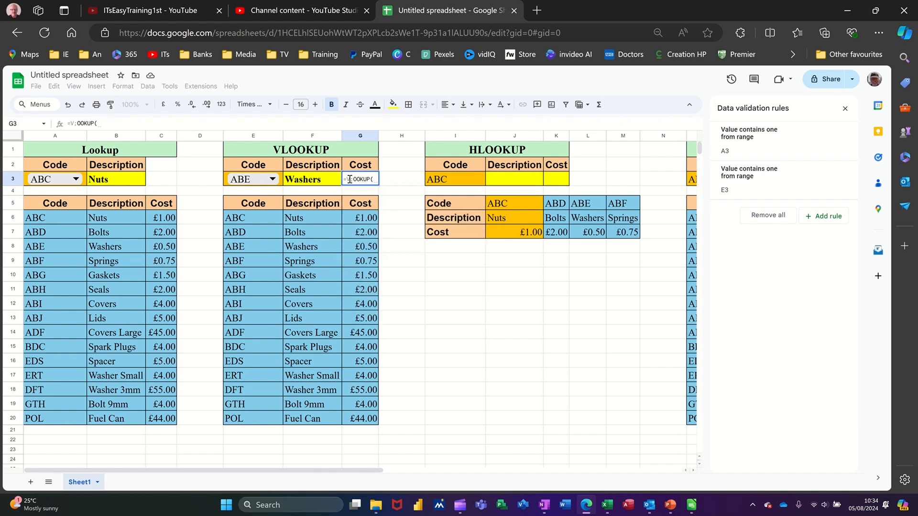
{"action": "left_click", "coordinate": [269, 180]}
{"action": "type", "text": ","}
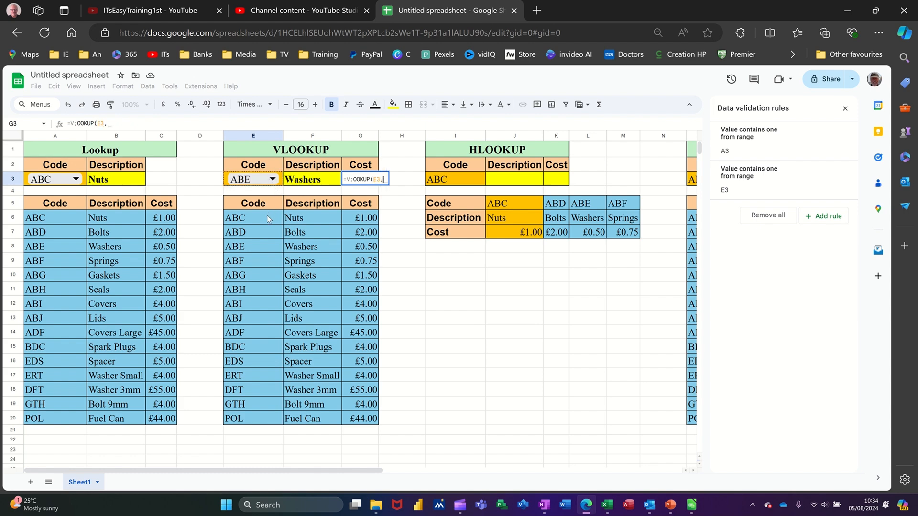
{"action": "left_click_drag", "start_coordinate": [262, 215], "coordinate": [361, 420]}
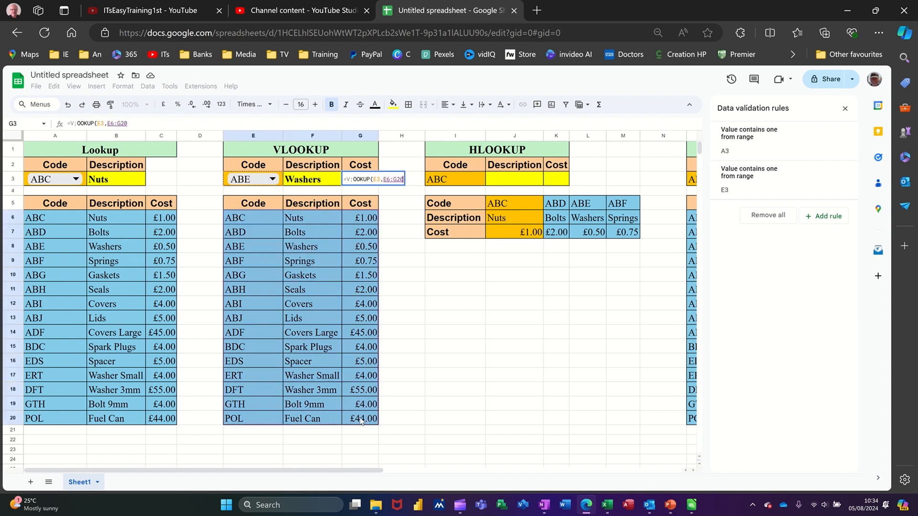
{"action": "type", "text": ","}
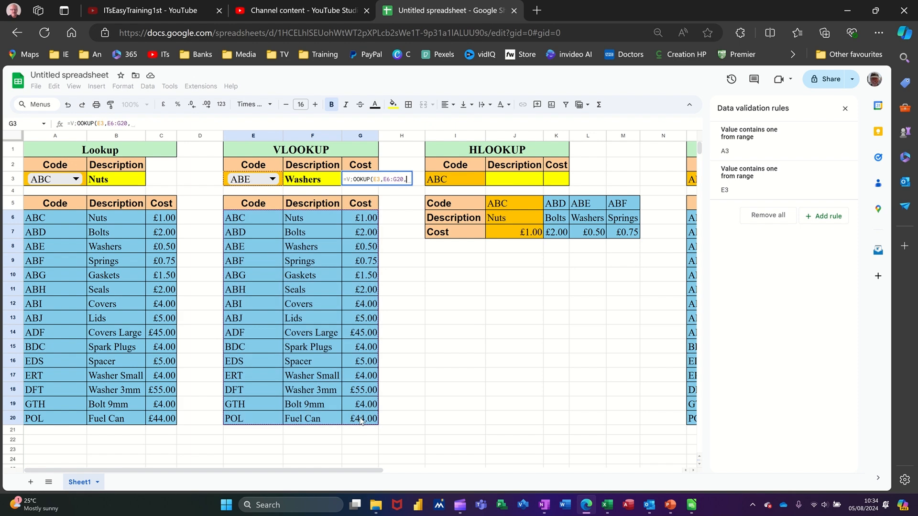
{"action": "type", "text": "3"}
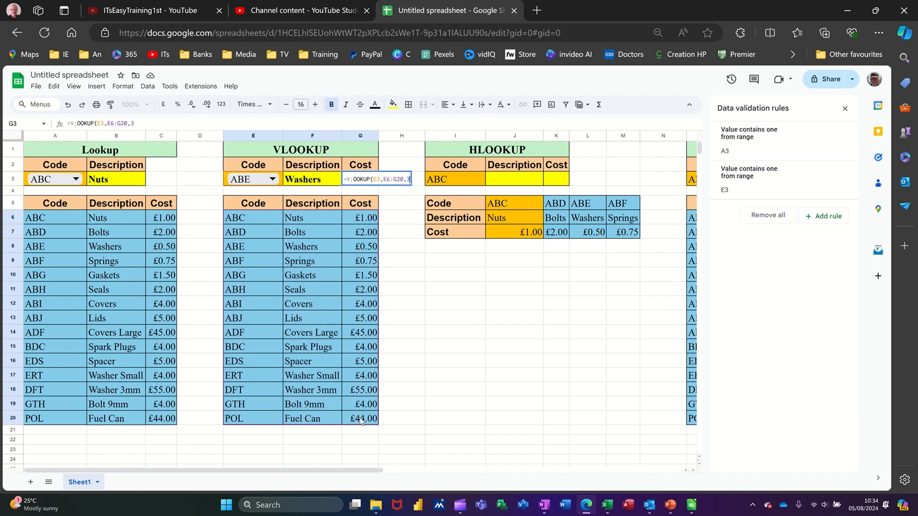
{"action": "type", "text": ",0"}
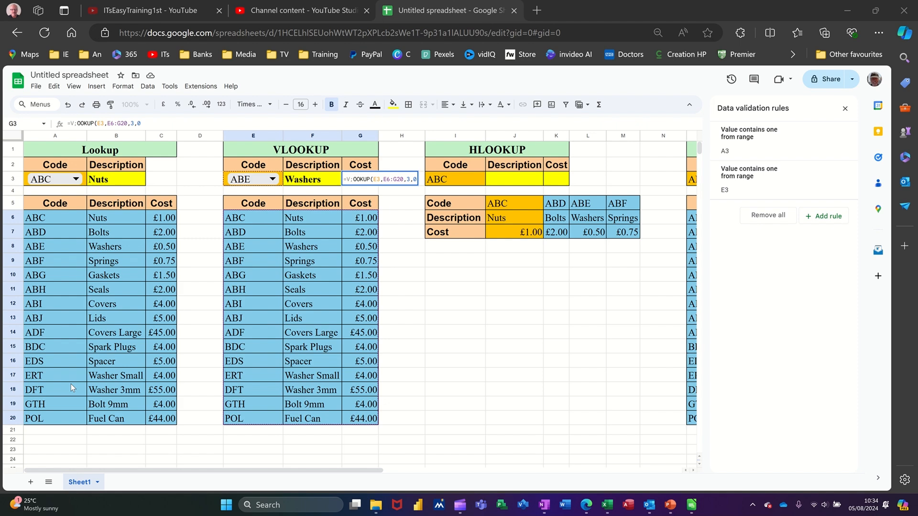
{"action": "left_click", "coordinate": [373, 349]}
{"action": "double_click", "coordinate": [373, 349]}
Step: Delete the mistyped formula from the VLOOKUP cost cell G3
{"action": "left_click", "coordinate": [359, 183]}
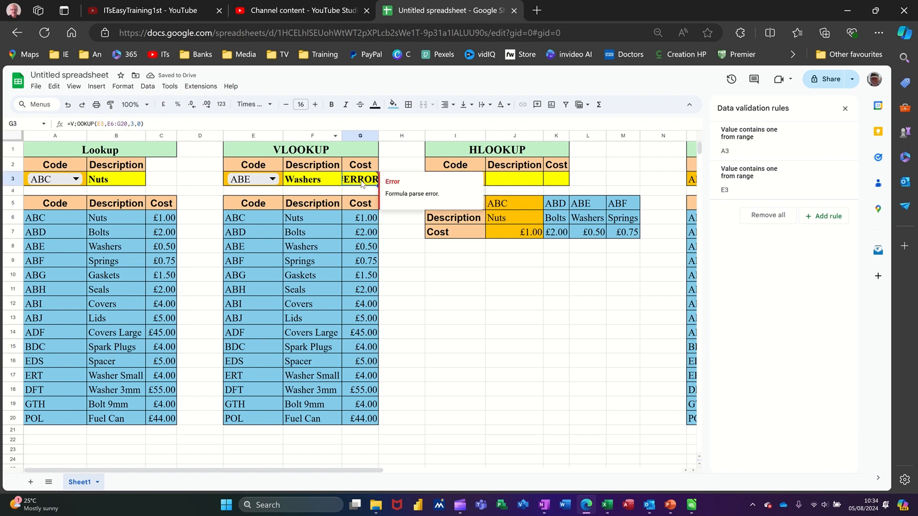
{"action": "left_click", "coordinate": [189, 124]}
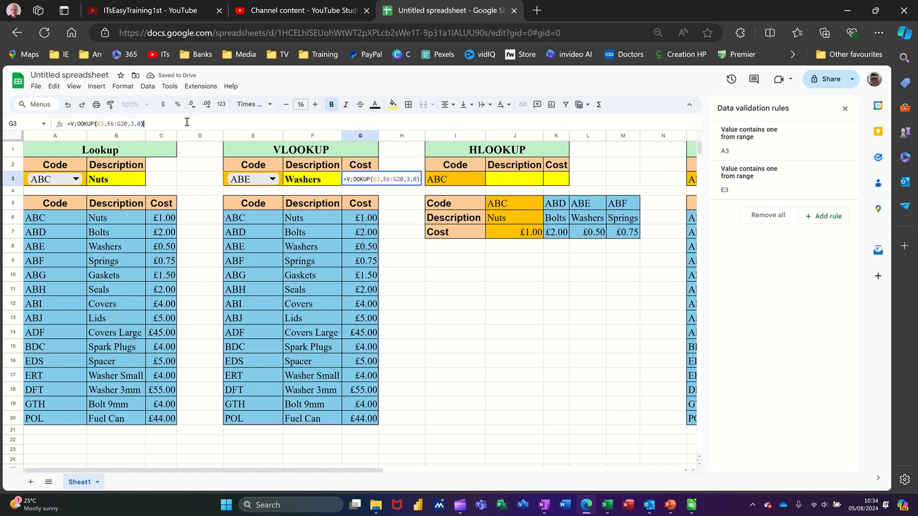
{"action": "left_click", "coordinate": [77, 124]}
{"action": "left_click", "coordinate": [170, 122]}
{"action": "key", "text": "BackSpace"}
{"action": "key", "text": "BackSpace"}
{"action": "key", "text": "BackSpace"}
{"action": "key", "text": "BackSpace"}
{"action": "key", "text": "BackSpace"}
{"action": "key", "text": "BackSpace"}
{"action": "key", "text": "BackSpace"}
{"action": "key", "text": "BackSpace"}
{"action": "key", "text": "BackSpace"}
{"action": "key", "text": "BackSpace"}
{"action": "key", "text": "BackSpace"}
{"action": "key", "text": "BackSpace"}
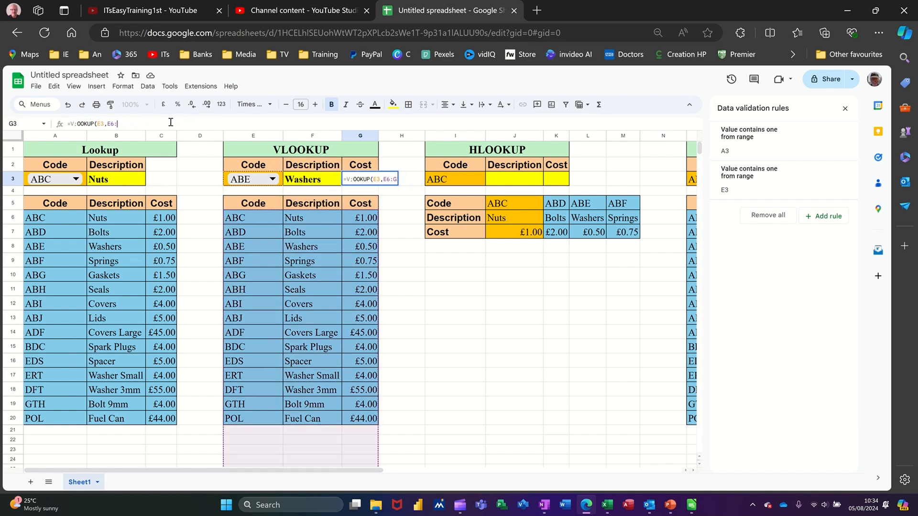
{"action": "key", "text": "BackSpace"}
{"action": "key", "text": "BackSpace"}
{"action": "key", "text": "BackSpace"}
{"action": "key", "text": "BackSpace"}
{"action": "key", "text": "BackSpace"}
{"action": "key", "text": "BackSpace"}
{"action": "key", "text": "BackSpace"}
{"action": "key", "text": "BackSpace"}
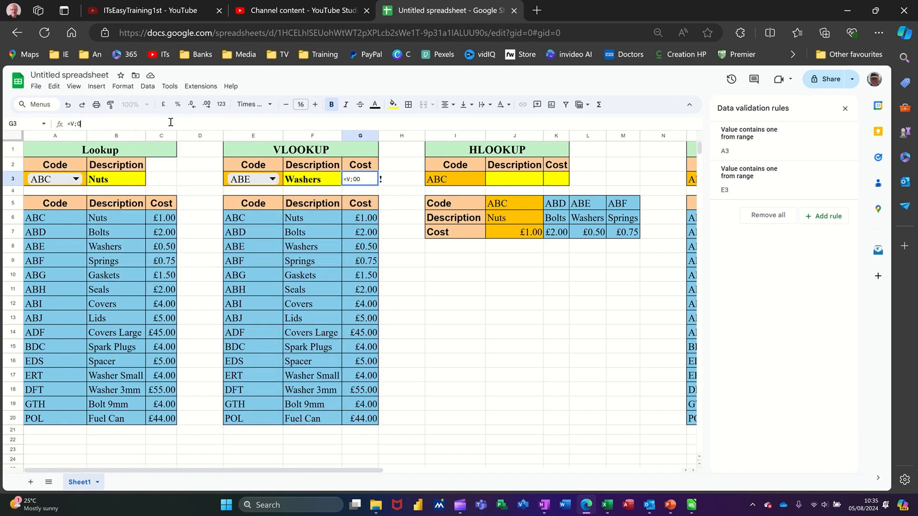
{"action": "key", "text": "BackSpace"}
{"action": "left_click", "coordinate": [361, 205]}
Step: Enter =VLOOKUP(E3,E6:G20,3,0) in cell G3 to return the cost for the chosen code
{"action": "left_click", "coordinate": [358, 184]}
{"action": "type", "text": "="}
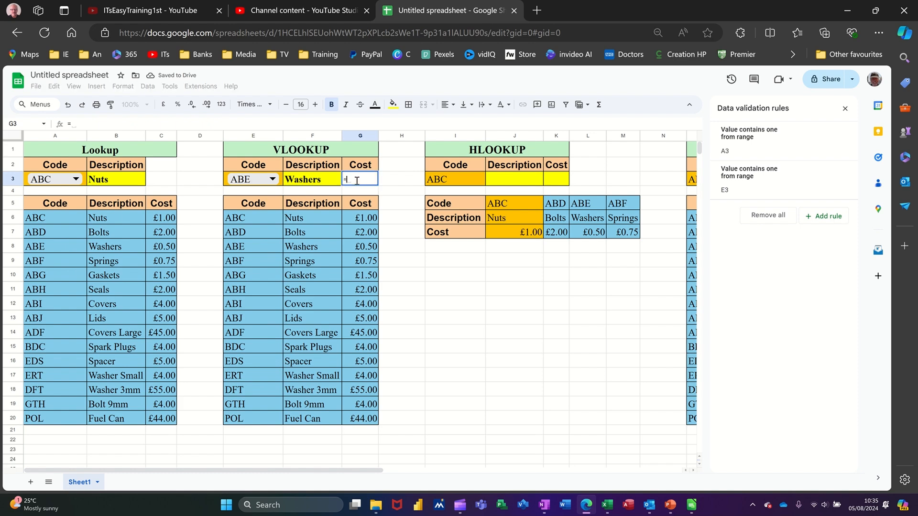
{"action": "type", "text": "VLOOKU"}
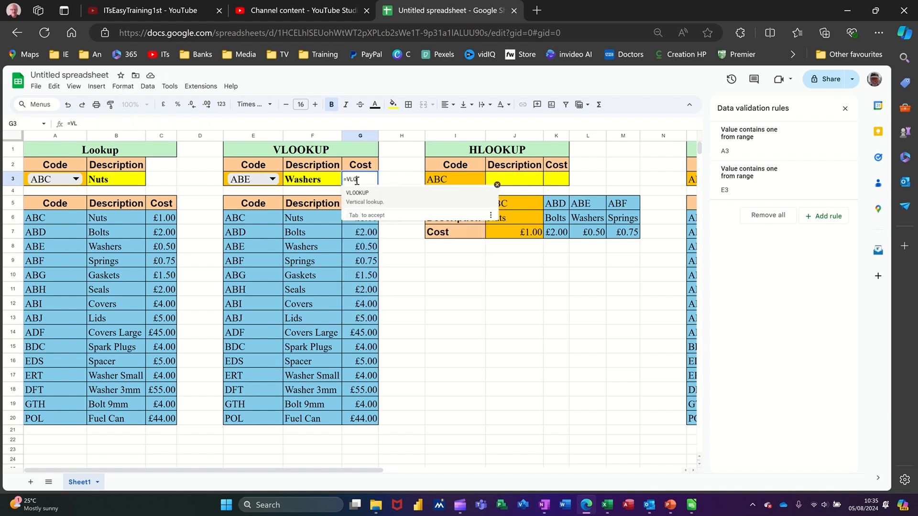
{"action": "type", "text": "P("}
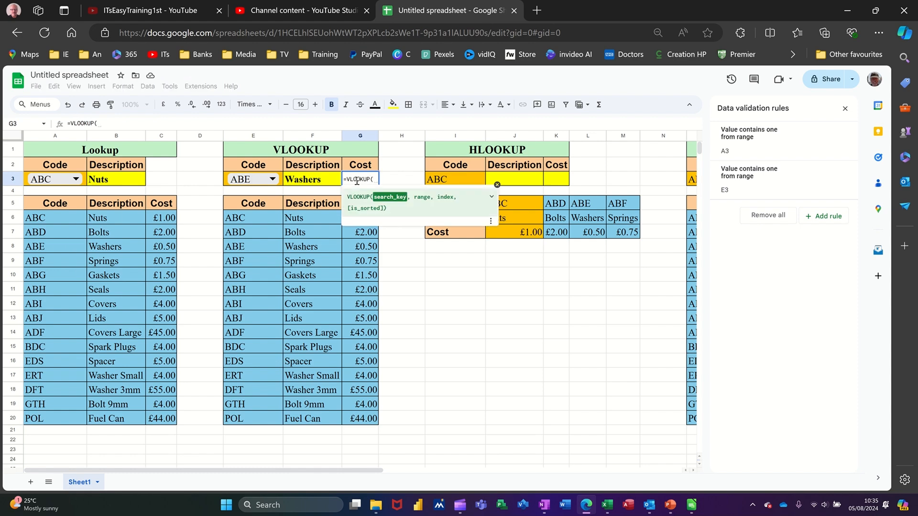
{"action": "left_click", "coordinate": [269, 184]}
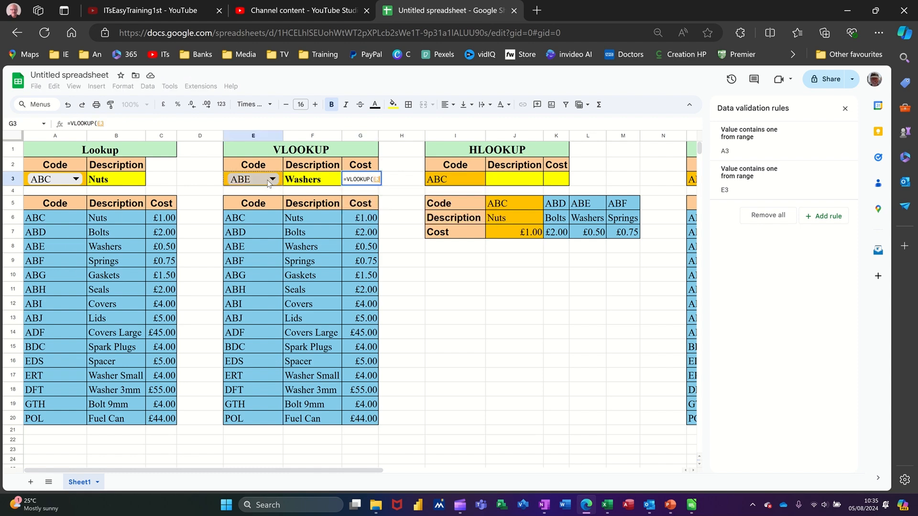
{"action": "type", "text": ","}
{"action": "left_click_drag", "start_coordinate": [248, 216], "coordinate": [361, 421]}
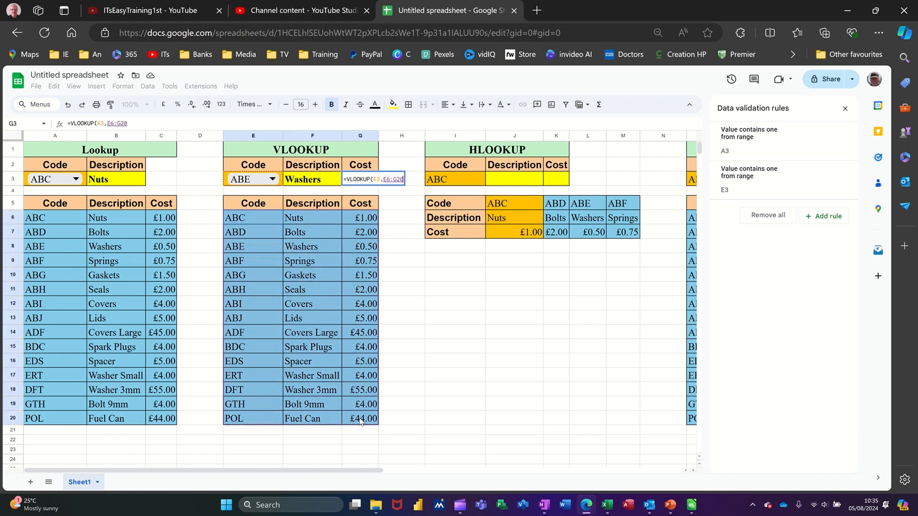
{"action": "type", "text": ","}
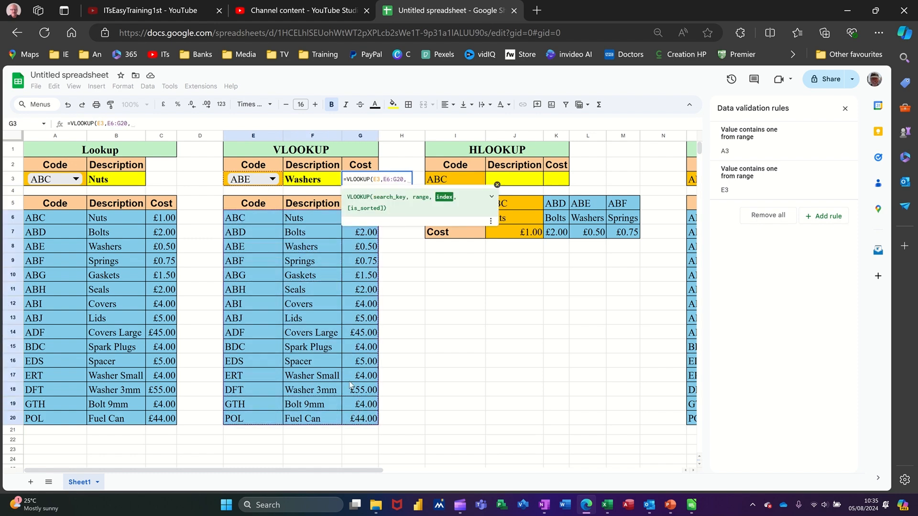
{"action": "type", "text": "3,"}
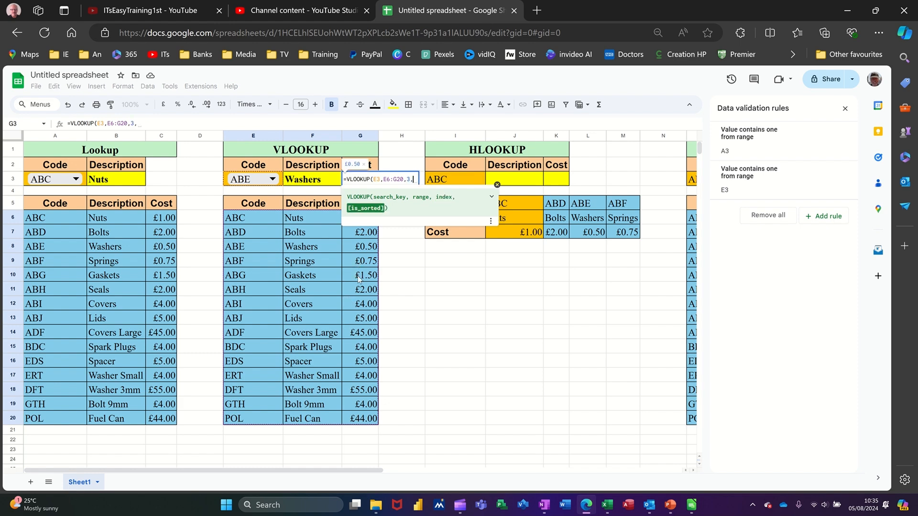
{"action": "type", "text": "0"}
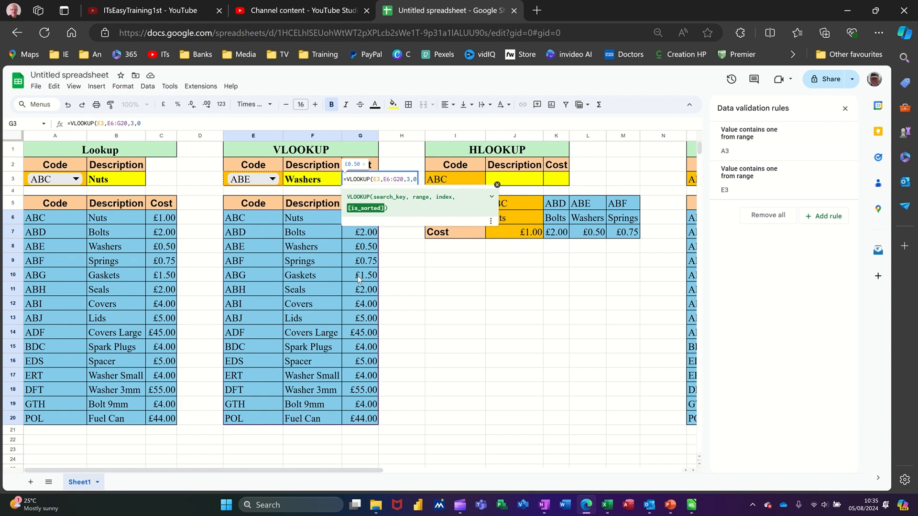
{"action": "key", "text": "Return"}
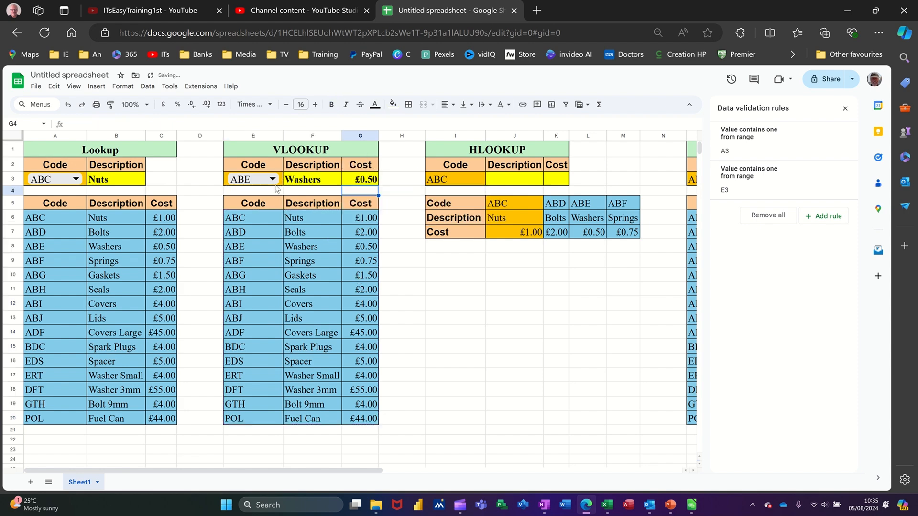
Step: Test both VLOOKUP formulas by switching the code in E3 to ABG
{"action": "left_click", "coordinate": [273, 179]}
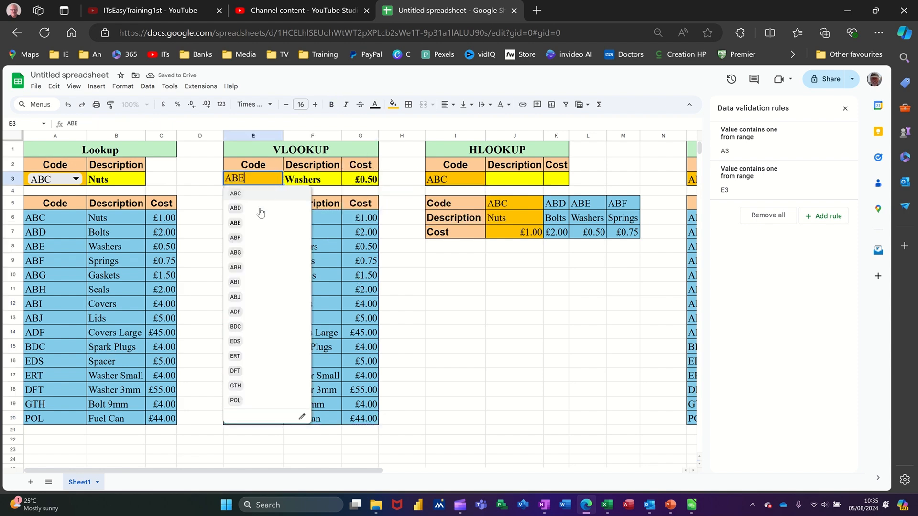
{"action": "left_click", "coordinate": [251, 257]}
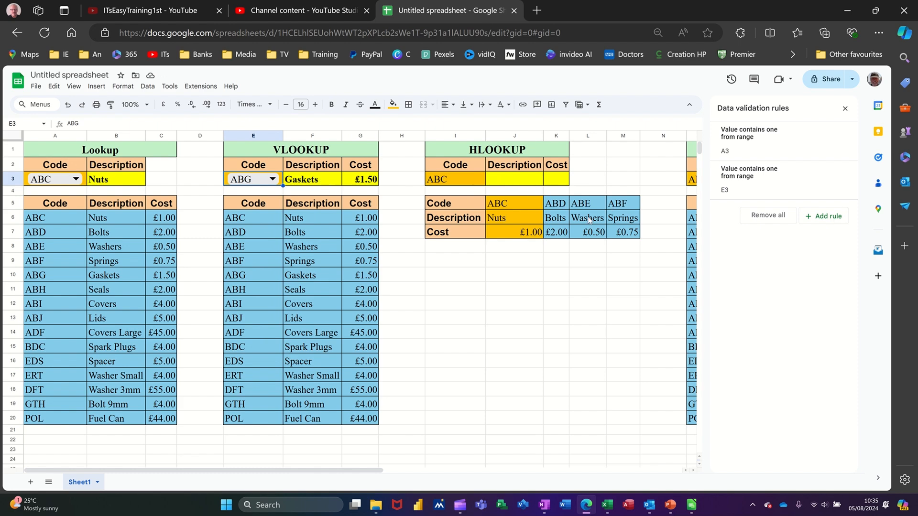
Step: Enter =HLOOKUP(I3,J5:M7,2,0) in cell J3 to return the description for the HLOOKUP code
{"action": "left_click", "coordinate": [516, 184]}
{"action": "type", "text": "=HL"}
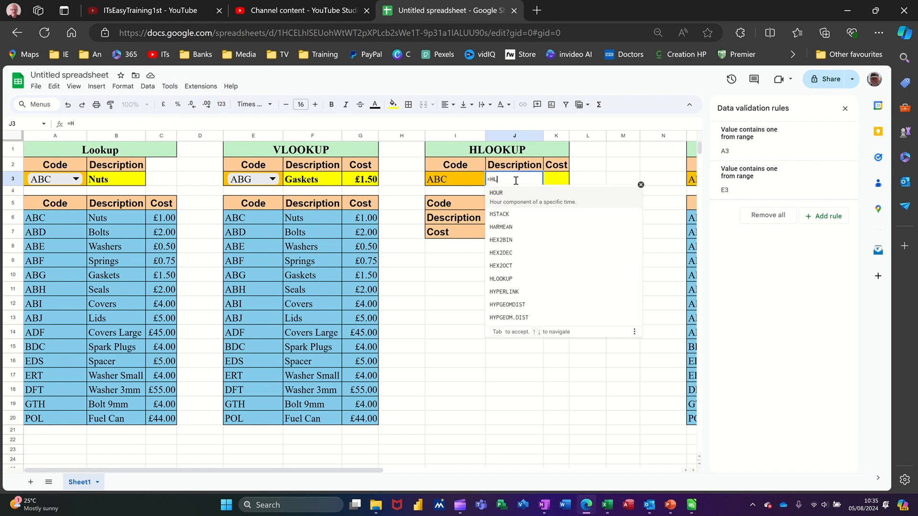
{"action": "type", "text": "OOKUP"}
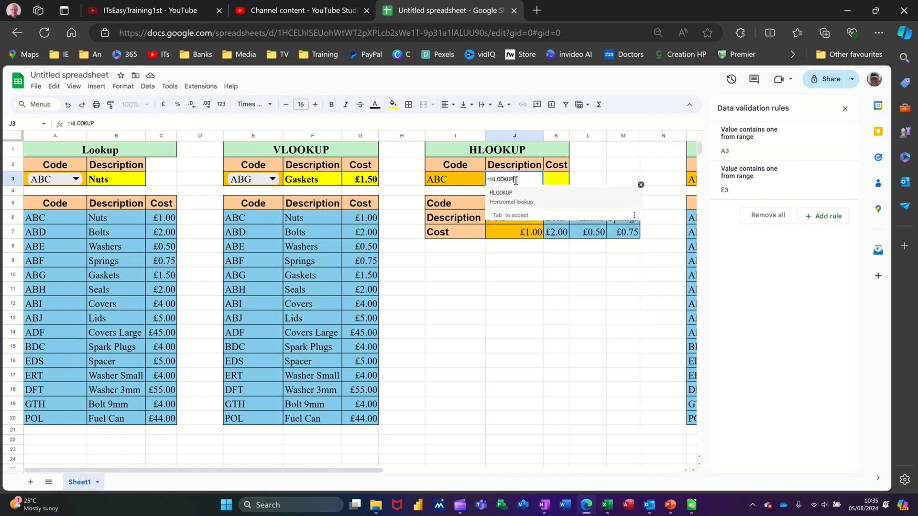
{"action": "type", "text": "("}
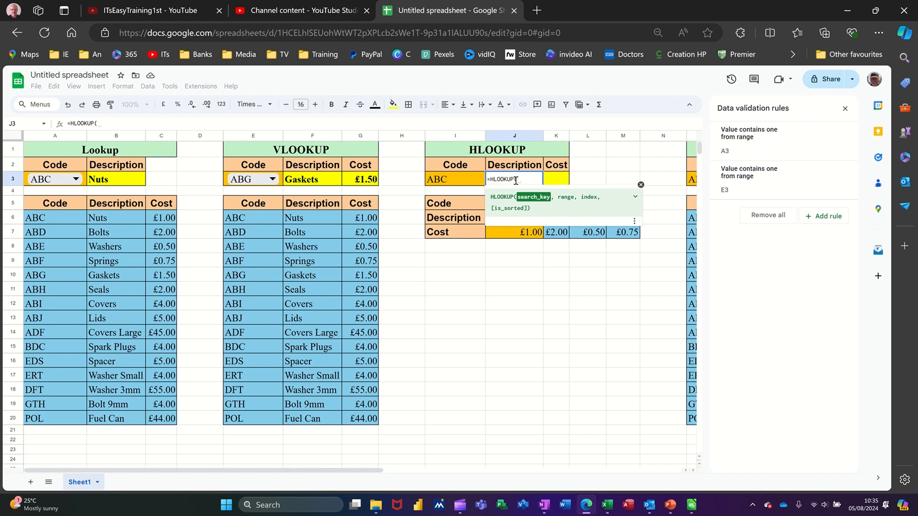
{"action": "left_click", "coordinate": [468, 187]}
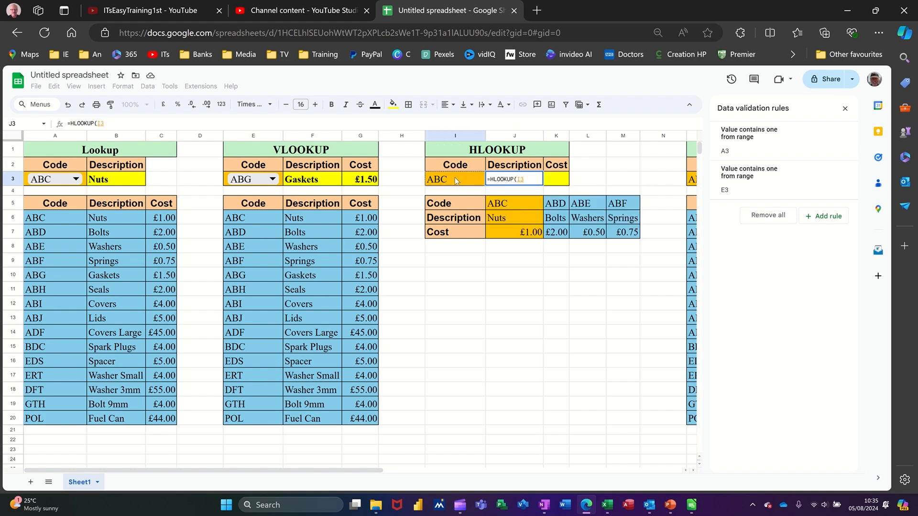
{"action": "type", "text": ","}
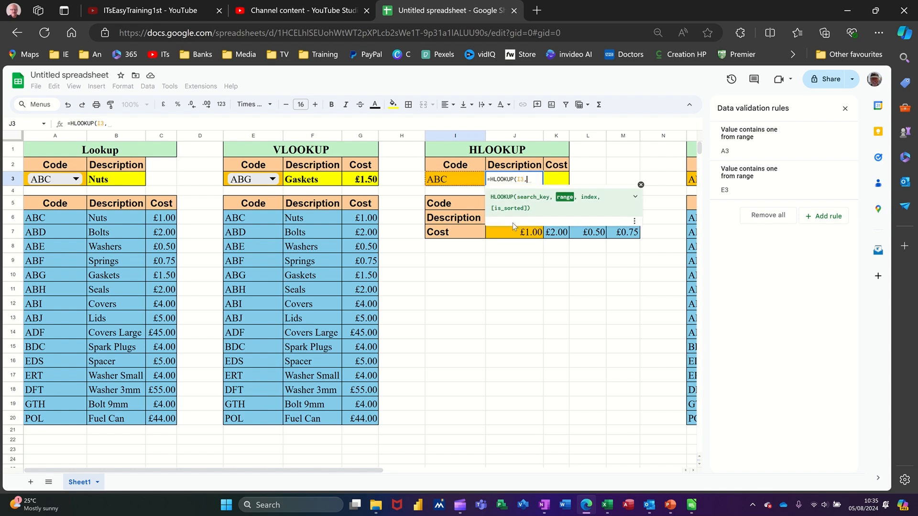
{"action": "scroll", "coordinate": [509, 240], "scroll_direction": "down", "scroll_amount": 3}
{"action": "scroll", "coordinate": [509, 243], "scroll_direction": "up", "scroll_amount": 3}
{"action": "scroll", "coordinate": [510, 244], "scroll_direction": "down", "scroll_amount": 2}
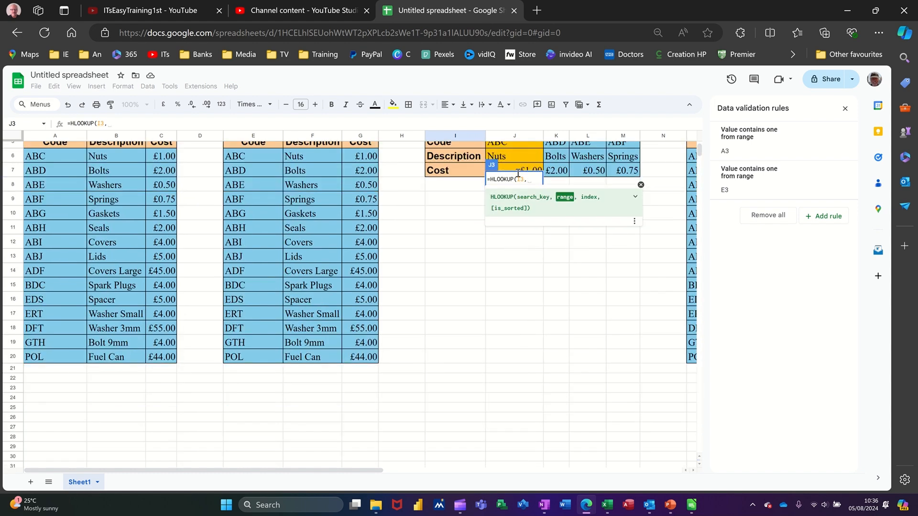
{"action": "left_click_drag", "start_coordinate": [512, 146], "coordinate": [612, 168]}
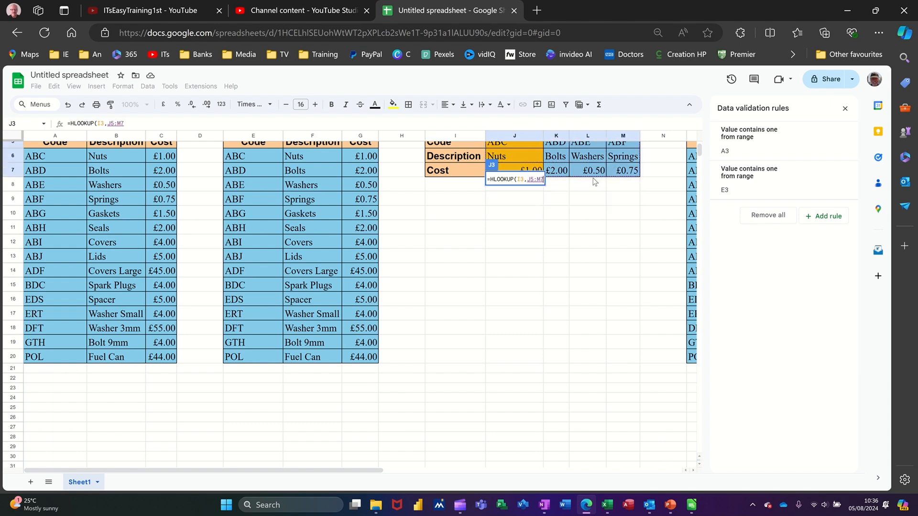
{"action": "type", "text": ","}
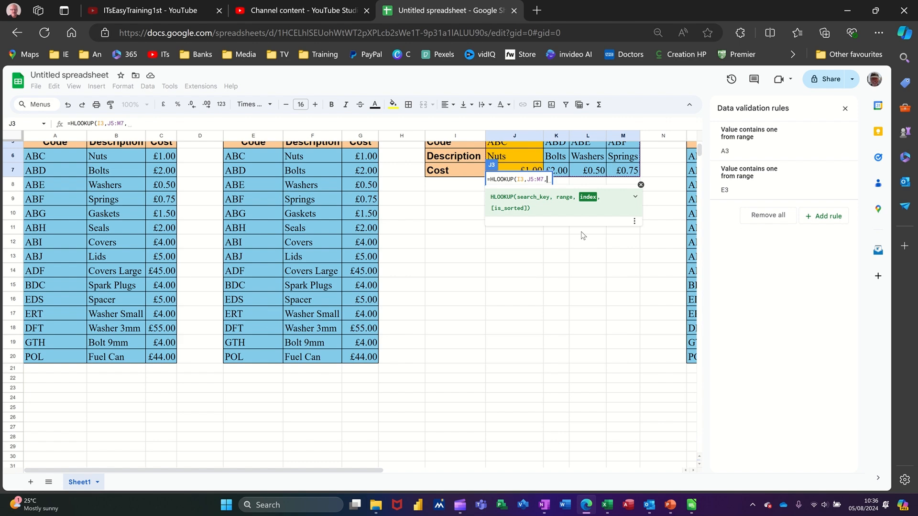
{"action": "type", "text": "2"}
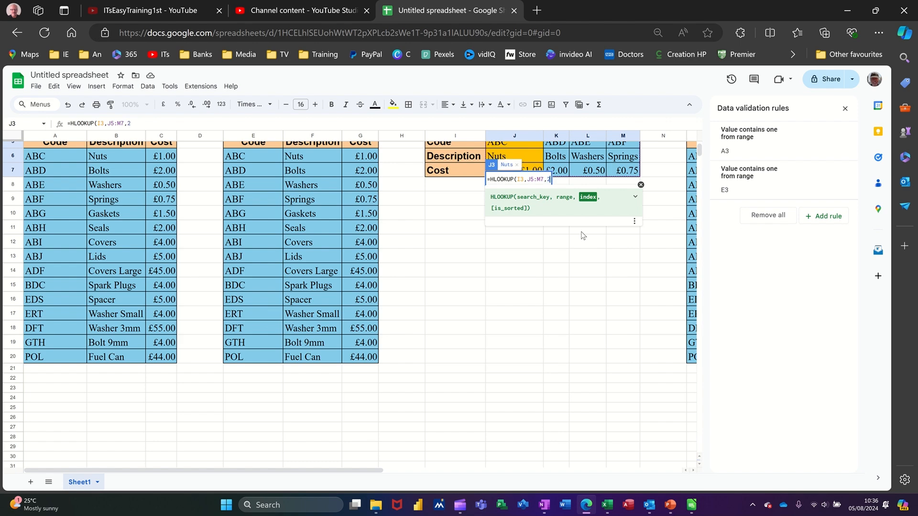
{"action": "type", "text": ")"}
{"action": "key", "text": "Return"}
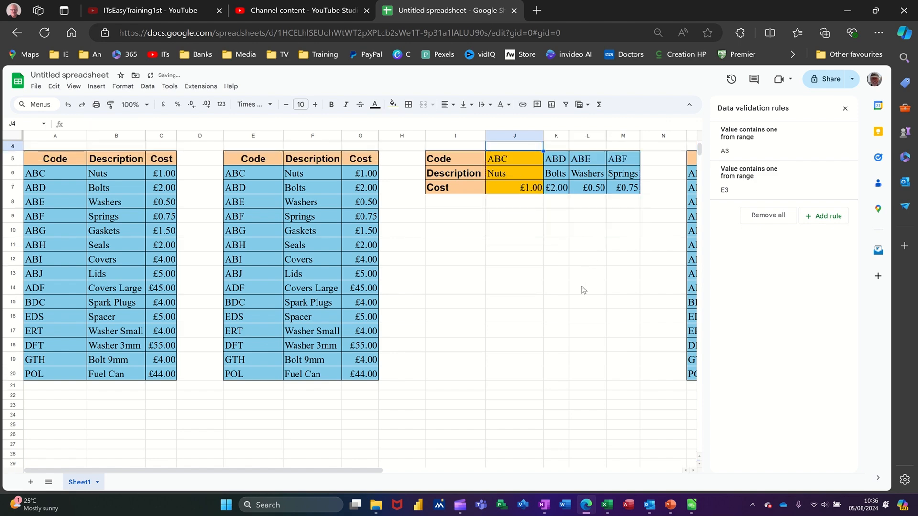
{"action": "scroll", "coordinate": [549, 262], "scroll_direction": "up", "scroll_amount": 1}
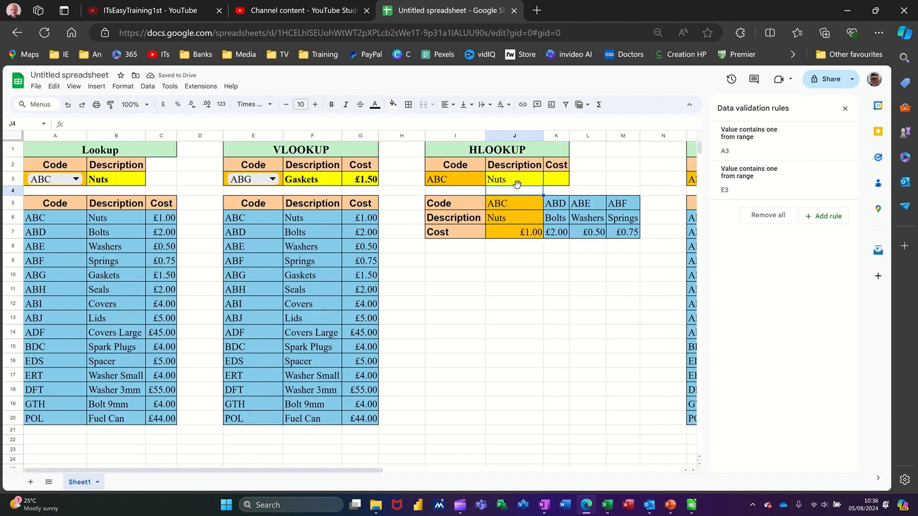
Step: Enter =HLOOKUP(I3,J5:M7,3,0) in cell K3 to return the cost for the HLOOKUP code
{"action": "left_click", "coordinate": [560, 182]}
{"action": "type", "text": "=HLO"}
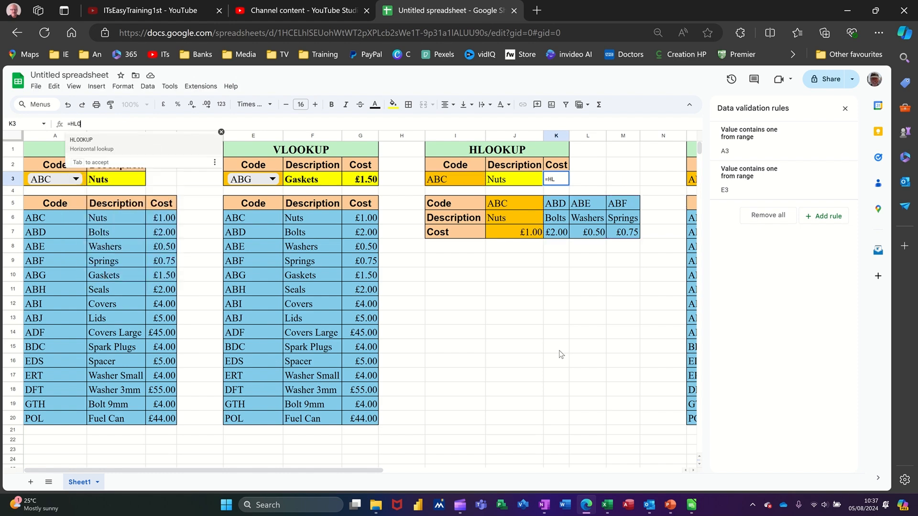
{"action": "type", "text": "OKUP("}
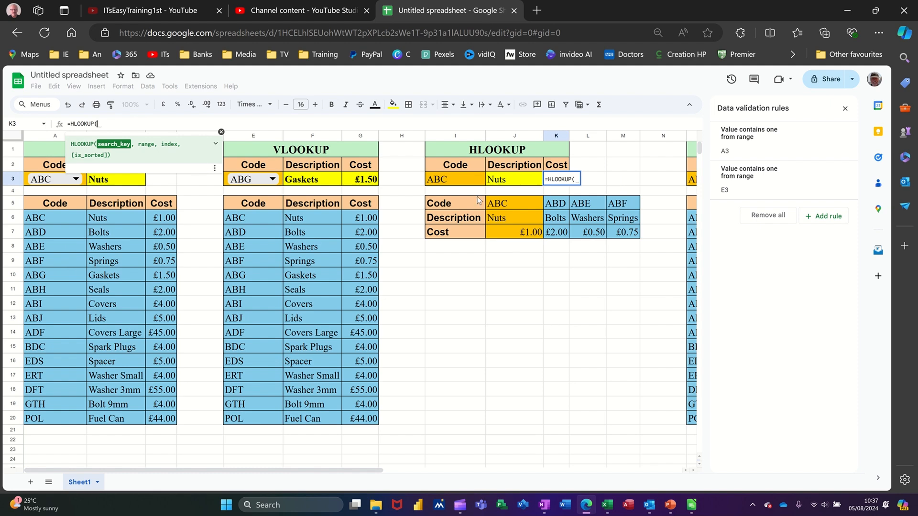
{"action": "left_click", "coordinate": [456, 176]}
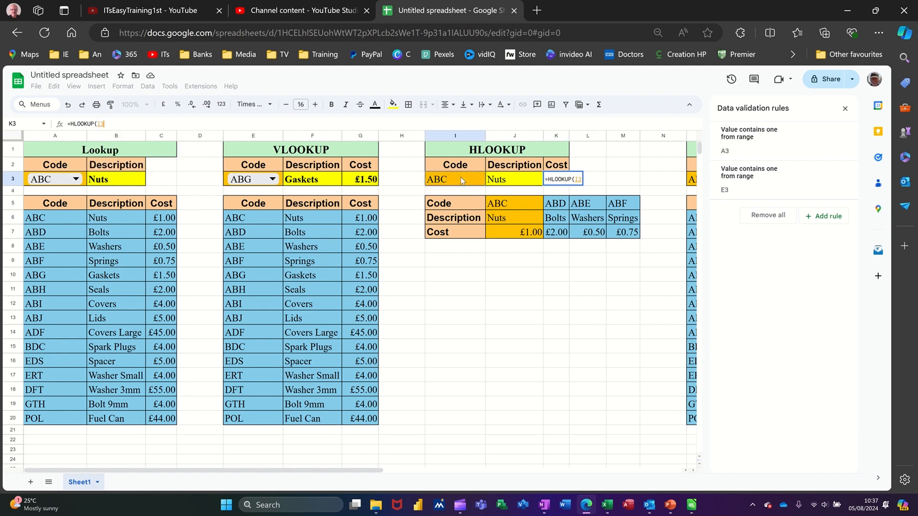
{"action": "type", "text": ","}
{"action": "left_click_drag", "start_coordinate": [509, 203], "coordinate": [612, 233]}
{"action": "type", "text": ","}
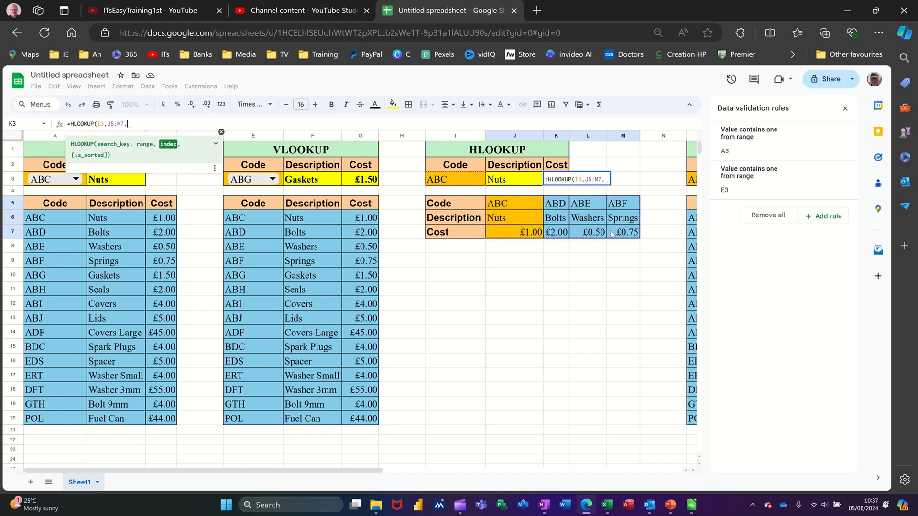
{"action": "type", "text": "3,0"}
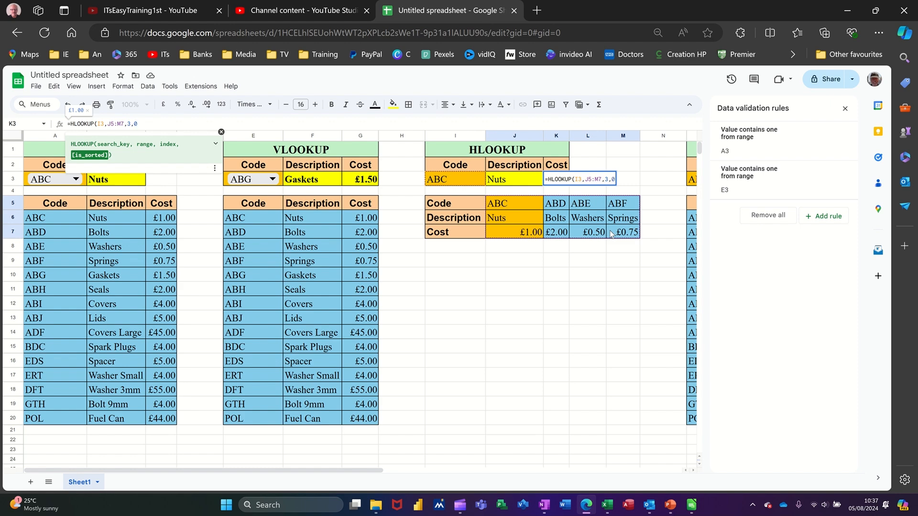
{"action": "key", "text": "Return"}
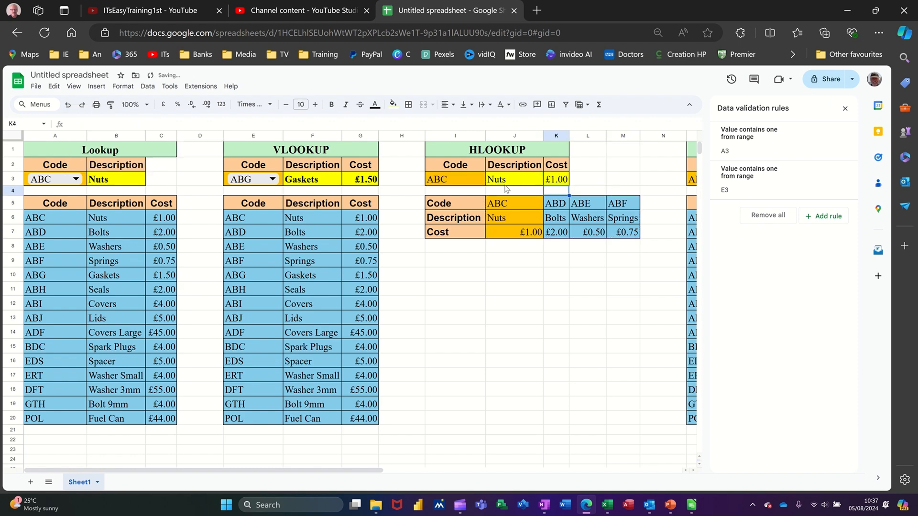
Step: Close the data validation rules and select the XLOOKUP description cell P3
{"action": "left_click", "coordinate": [844, 109]}
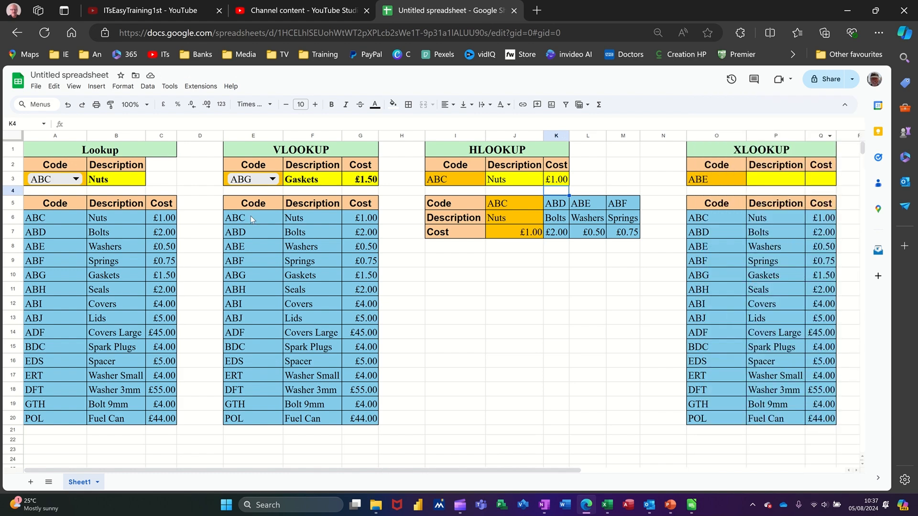
{"action": "left_click_drag", "start_coordinate": [563, 476], "coordinate": [700, 477]}
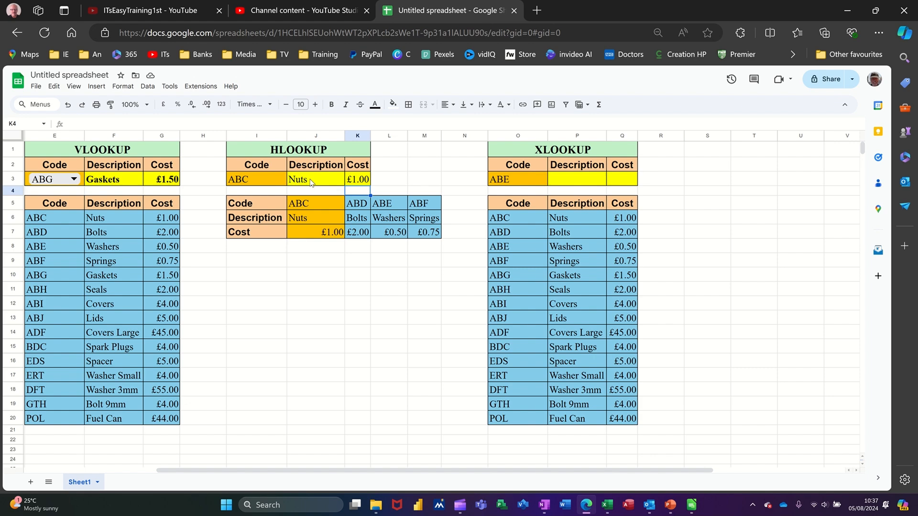
{"action": "left_click", "coordinate": [568, 184]}
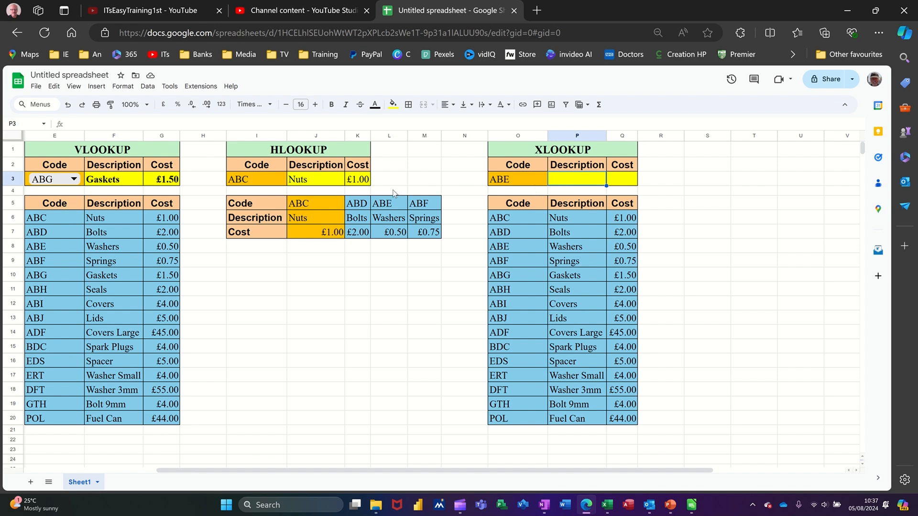
Step: Clear the code in I3 and change J3 to =IFERROR(HLOOKUP(I3,J5:M7,2,0),"mISSIN") to handle a missing code
{"action": "left_click", "coordinate": [262, 185]}
{"action": "key", "text": "Delete"}
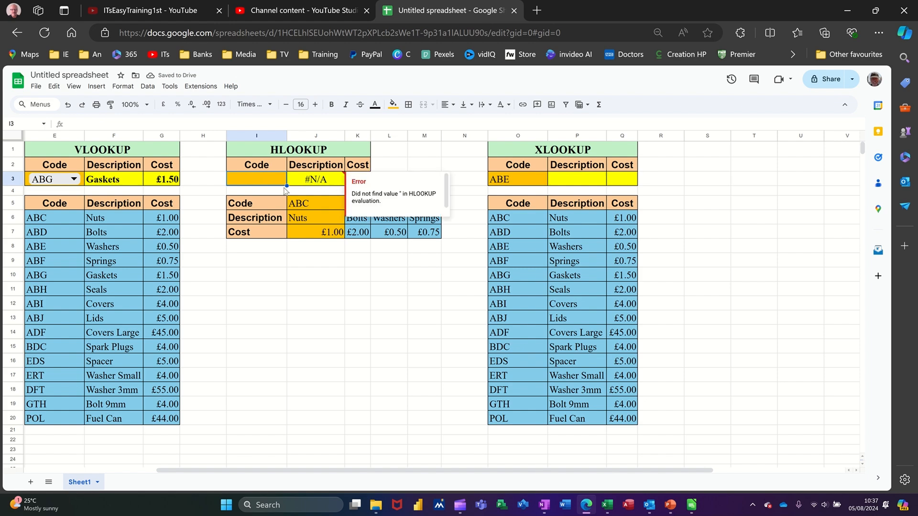
{"action": "left_click", "coordinate": [310, 186]}
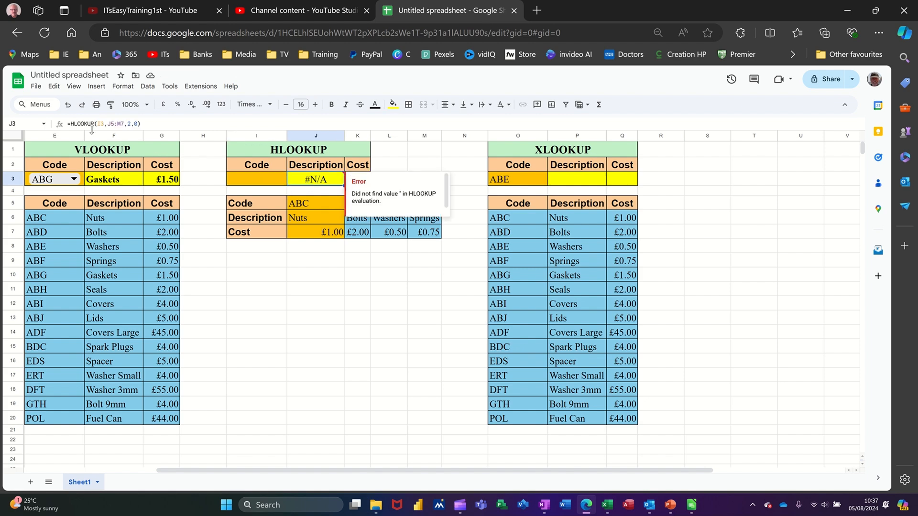
{"action": "left_click", "coordinate": [70, 124]}
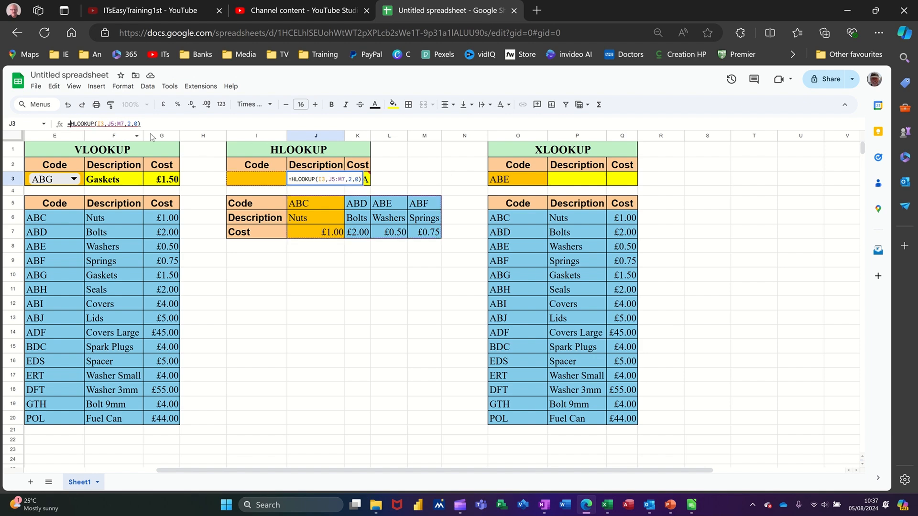
{"action": "type", "text": "IFERROR"}
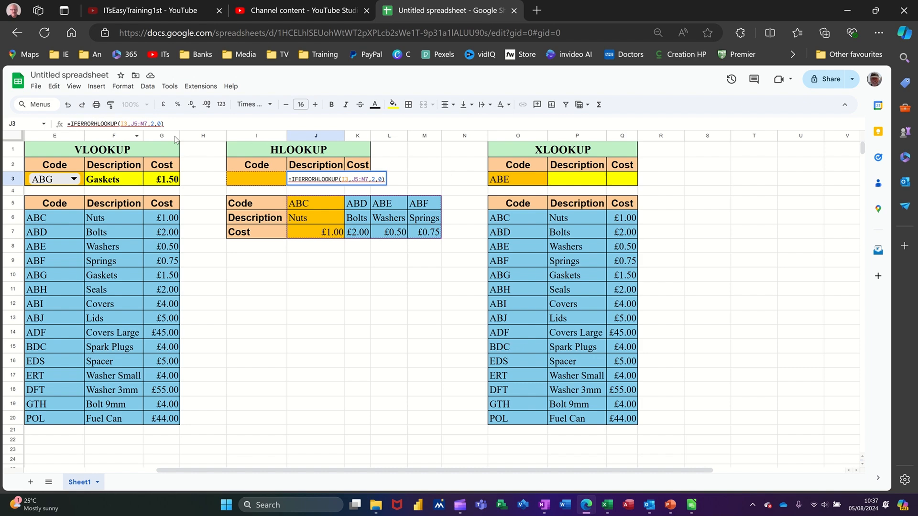
{"action": "type", "text": "("}
{"action": "left_click", "coordinate": [183, 124]}
{"action": "type", "text": ","}
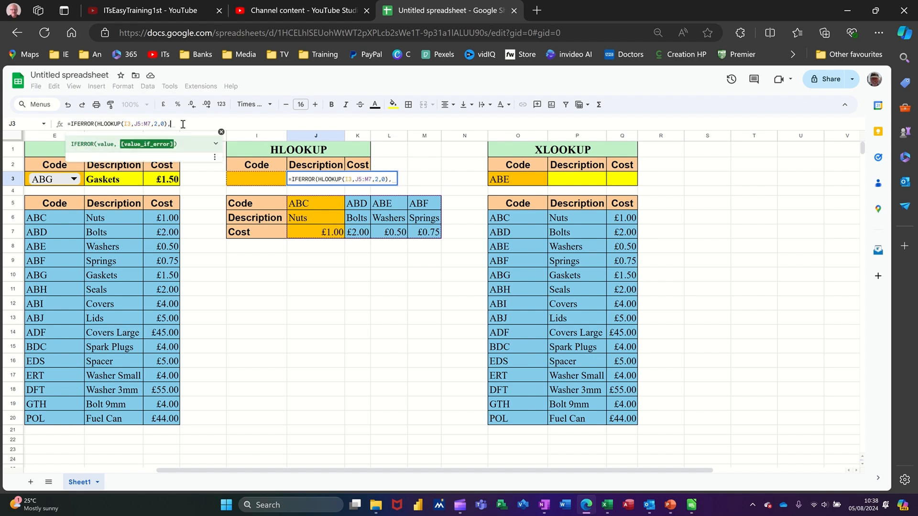
{"action": "type", "text": "\"mISSIN"}
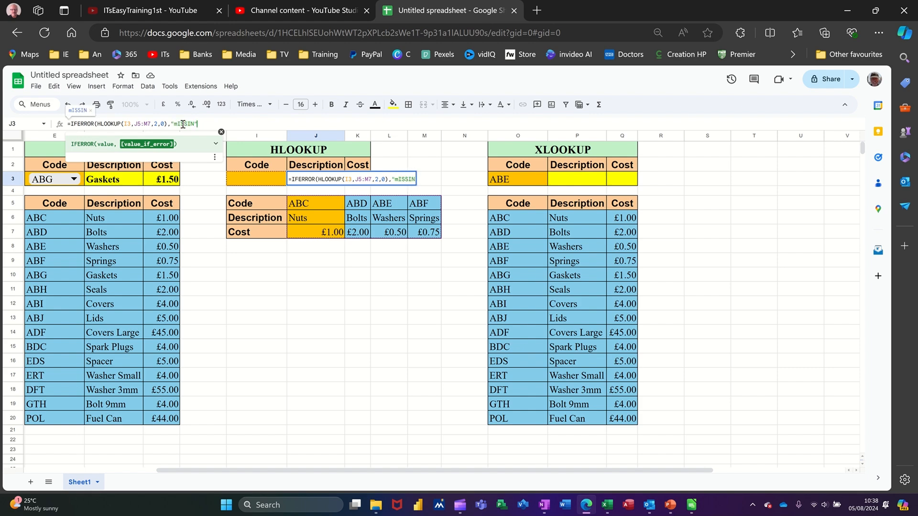
{"action": "type", "text": ")"}
{"action": "key", "text": "Return"}
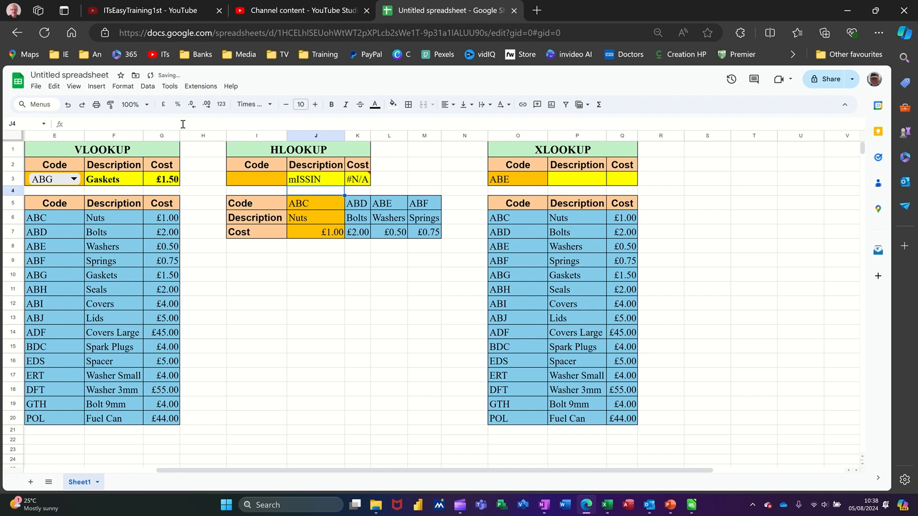
Step: Correct the IFERROR fallback text in cell J3 to "MISSIN"
{"action": "left_click", "coordinate": [316, 184]}
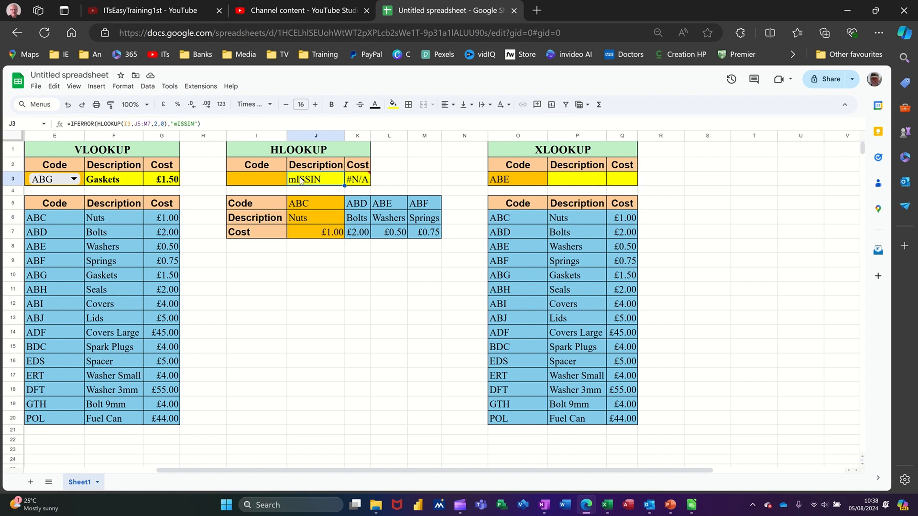
{"action": "left_click", "coordinate": [175, 124]}
{"action": "key", "text": "Delete"}
{"action": "type", "text": "M"}
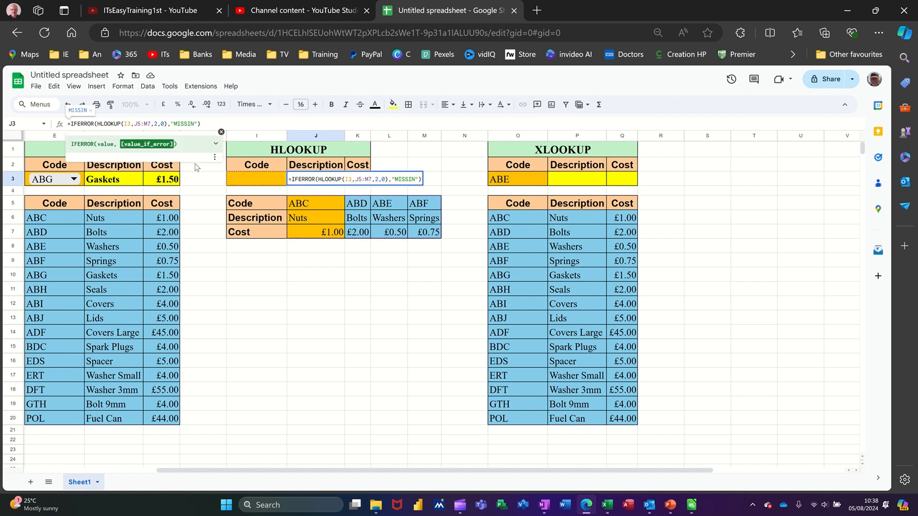
{"action": "key", "text": "Return"}
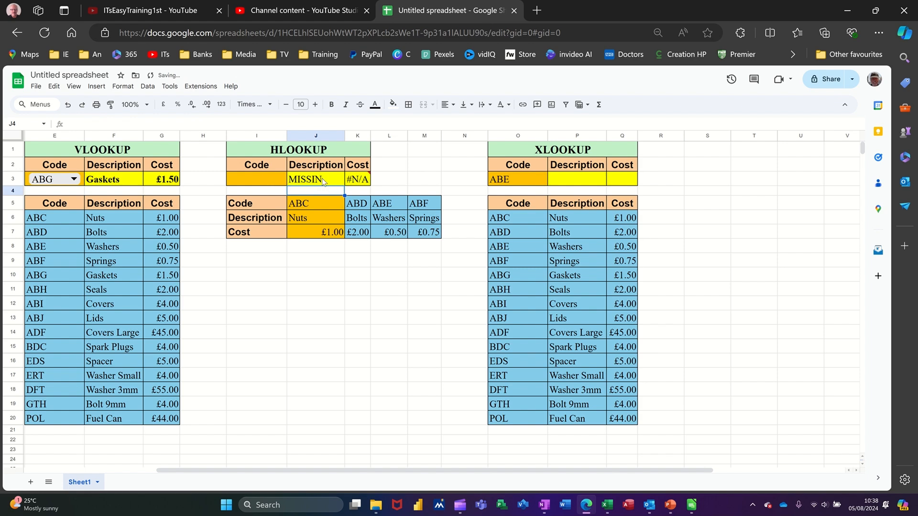
Step: Enter the code abc in cell I3 to test the HLOOKUP formulas
{"action": "left_click", "coordinate": [256, 182]}
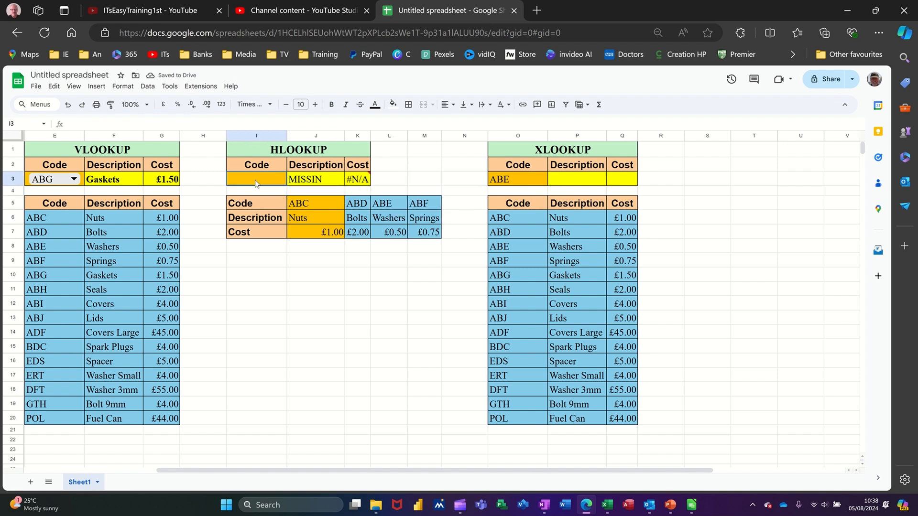
{"action": "type", "text": "abc"}
{"action": "key", "text": "Return"}
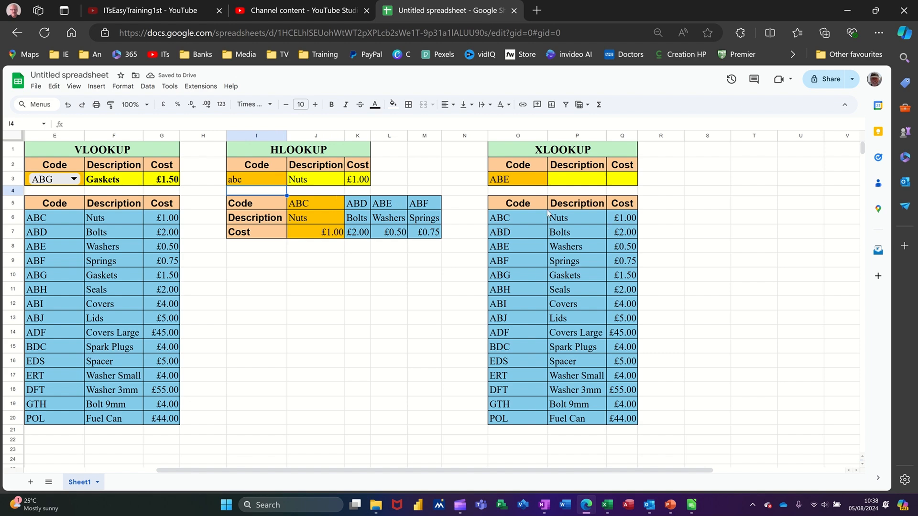
Step: Begin an XLOOKUP formula in cell P3 with search key O3, lookup range O6:O20 and result range P6:Q20
{"action": "left_click", "coordinate": [577, 184]}
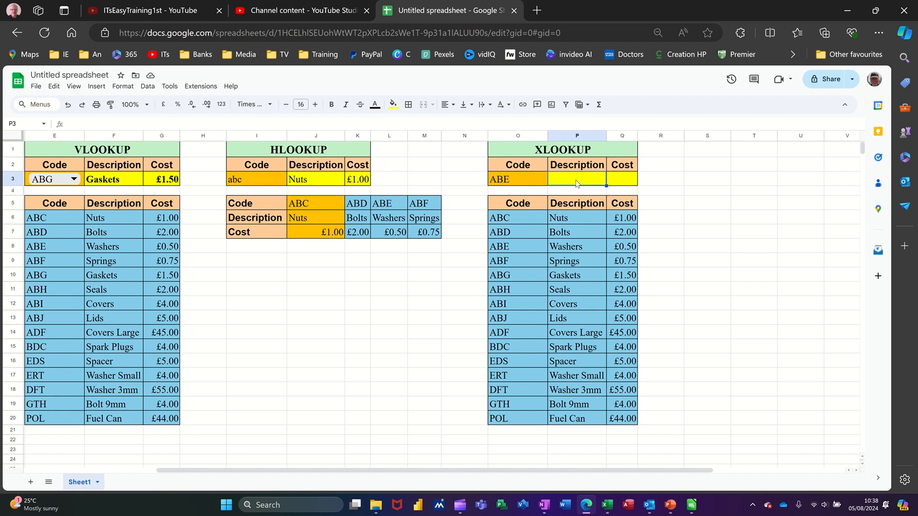
{"action": "type", "text": "=XLOOKUP("}
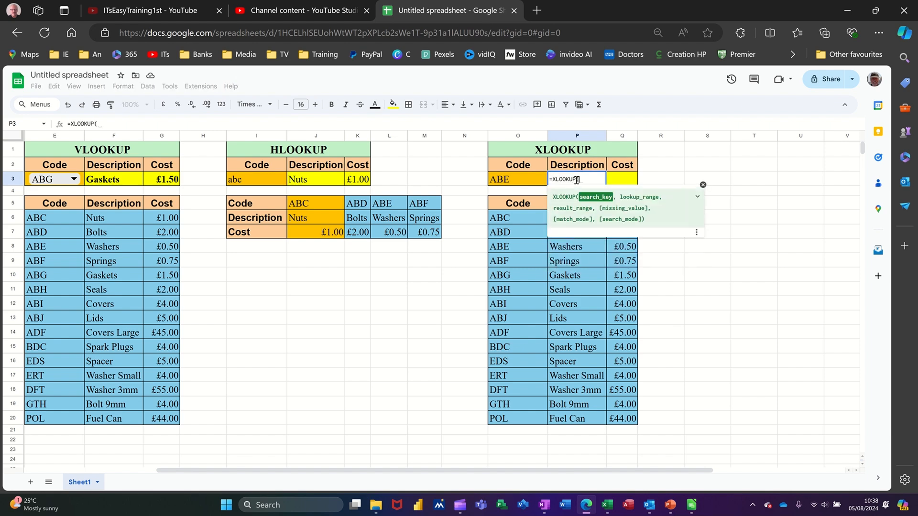
{"action": "left_click", "coordinate": [522, 182]}
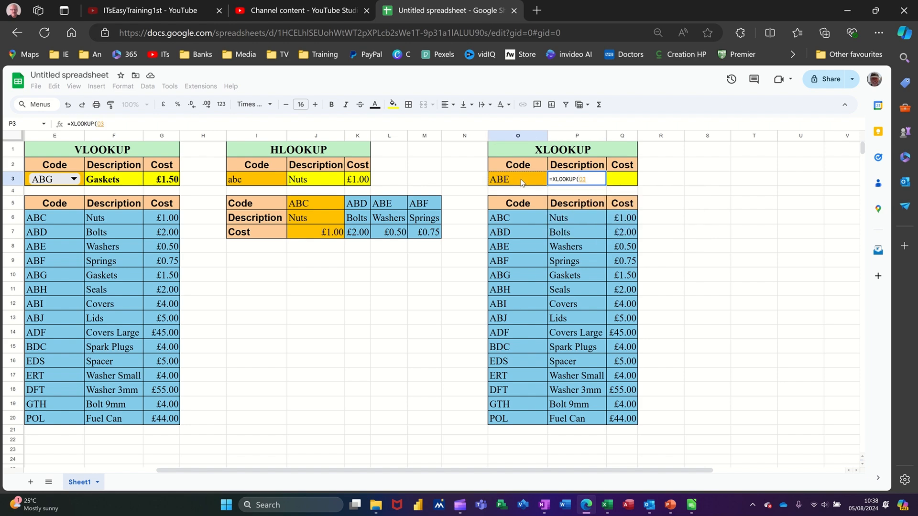
{"action": "type", "text": ","}
{"action": "left_click_drag", "start_coordinate": [517, 219], "coordinate": [526, 418]}
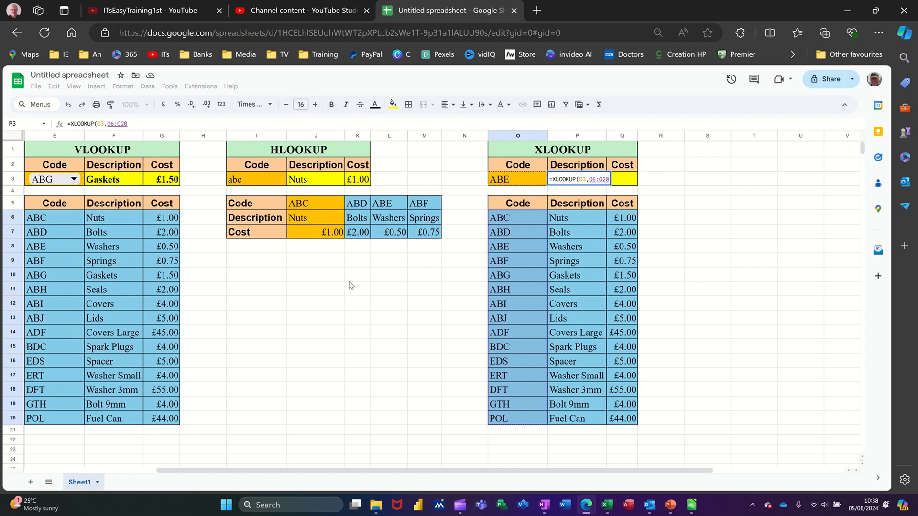
{"action": "type", "text": ","}
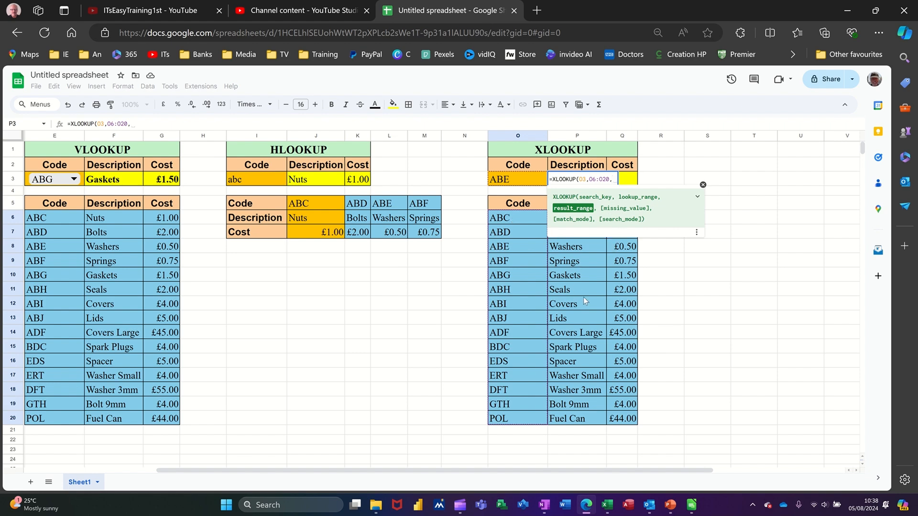
{"action": "scroll", "coordinate": [583, 297], "scroll_direction": "down", "scroll_amount": 2}
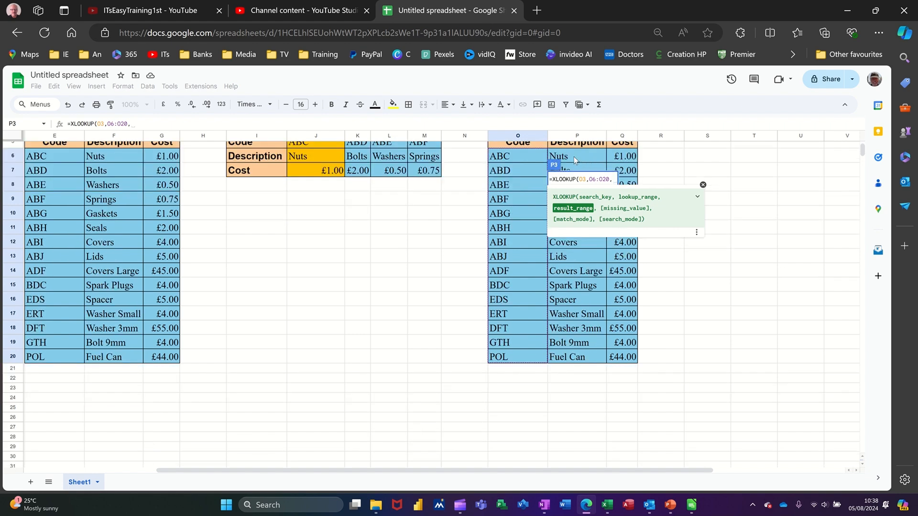
{"action": "left_click_drag", "start_coordinate": [576, 161], "coordinate": [622, 357]}
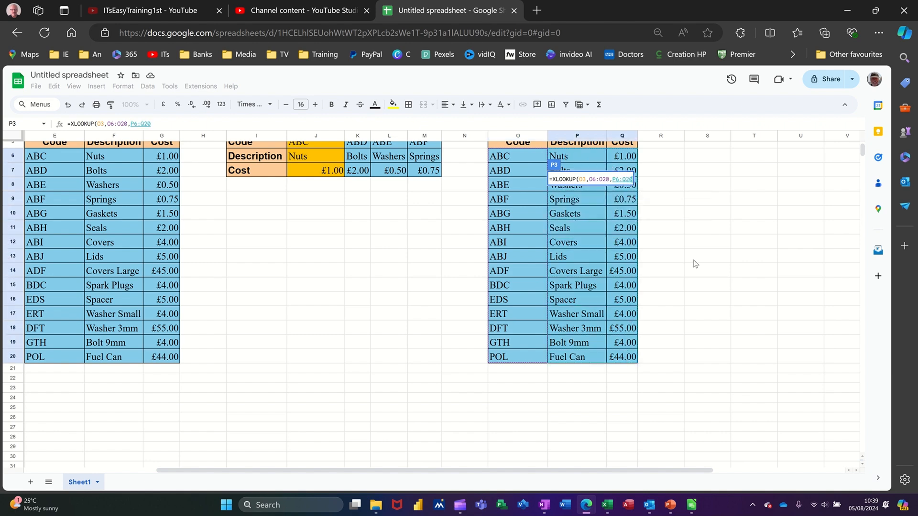
{"action": "scroll", "coordinate": [689, 230], "scroll_direction": "up", "scroll_amount": 2}
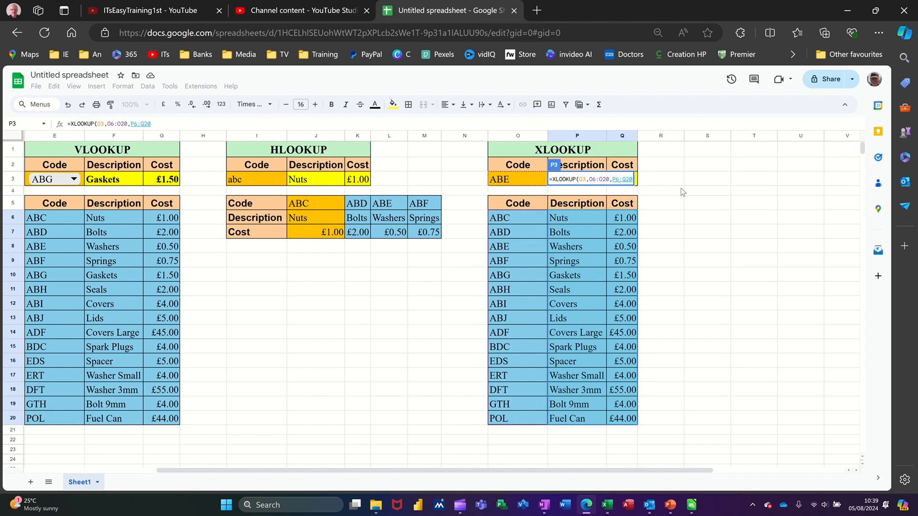
Step: Add "Missing" as the missing-value argument of the XLOOKUP formula in P3
{"action": "type", "text": ","}
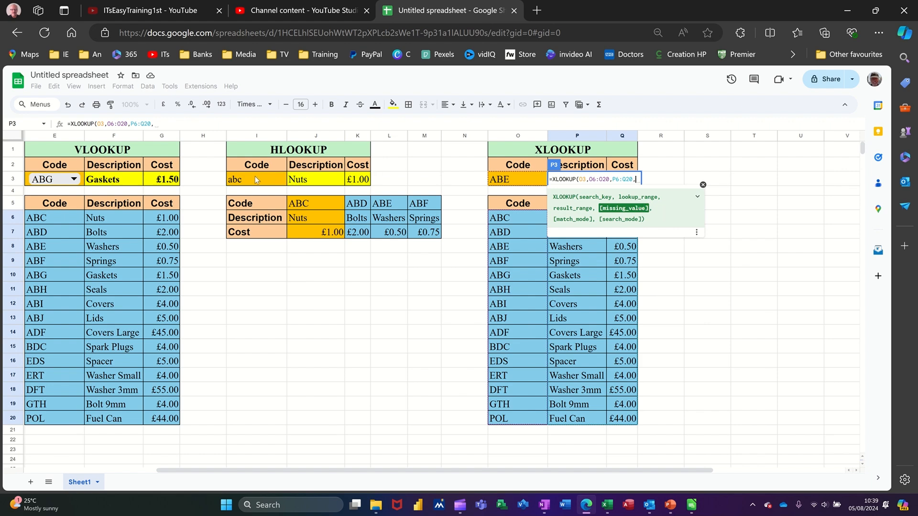
{"action": "type", "text": "\"mISSIN"}
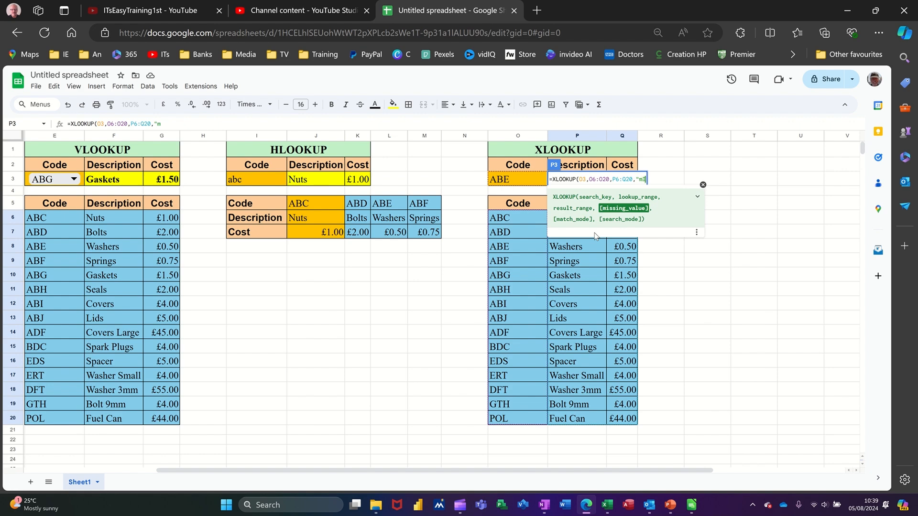
{"action": "type", "text": "\""}
{"action": "key", "text": "BackSpace"}
{"action": "key", "text": "BackSpace"}
{"action": "key", "text": "BackSpace"}
{"action": "key", "text": "BackSpace"}
{"action": "key", "text": "BackSpace"}
{"action": "key", "text": "BackSpace"}
{"action": "type", "text": "Missing\""}
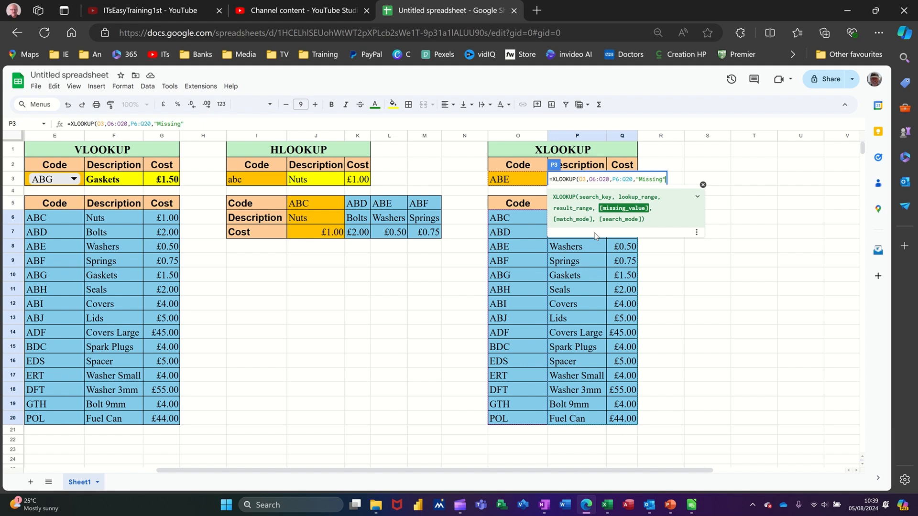
Step: Set the match mode to 0 for an exact match and complete the XLOOKUP formula in P3
{"action": "type", "text": ","}
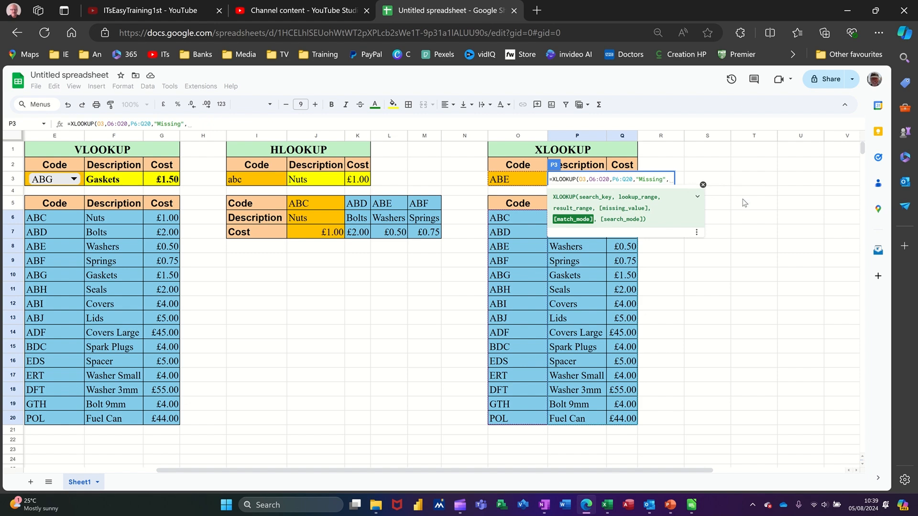
{"action": "type", "text": "0"}
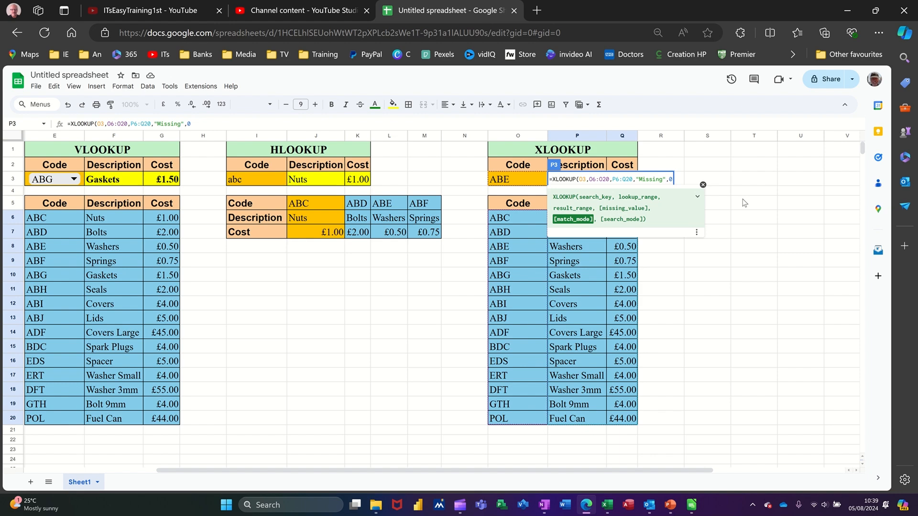
{"action": "type", "text": ")"}
{"action": "key", "text": "Return"}
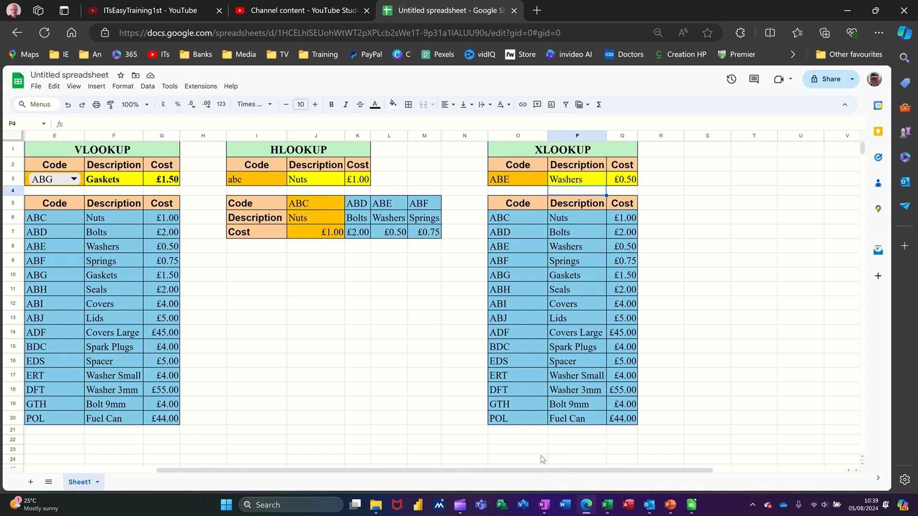
{"action": "left_click_drag", "start_coordinate": [542, 473], "coordinate": [363, 454]}
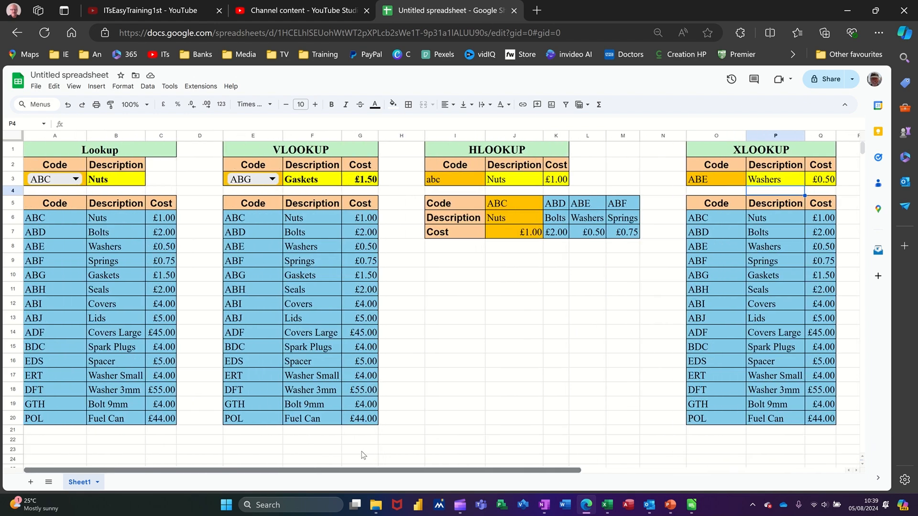